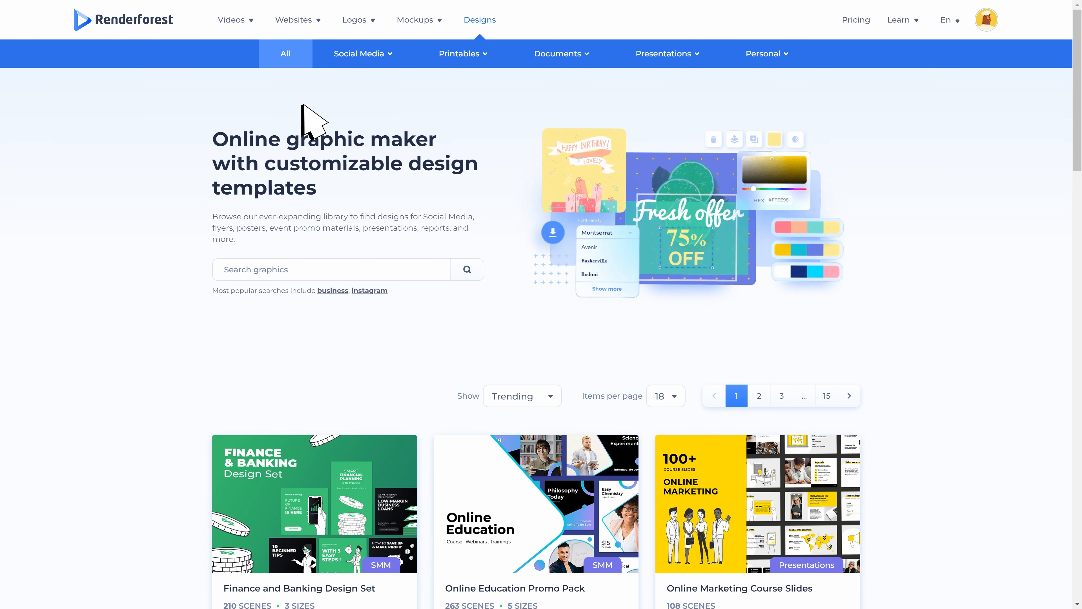
Browse the design template categories: Social Media, Printables, Documents, Presentations and Personal.
left_click(388, 53)
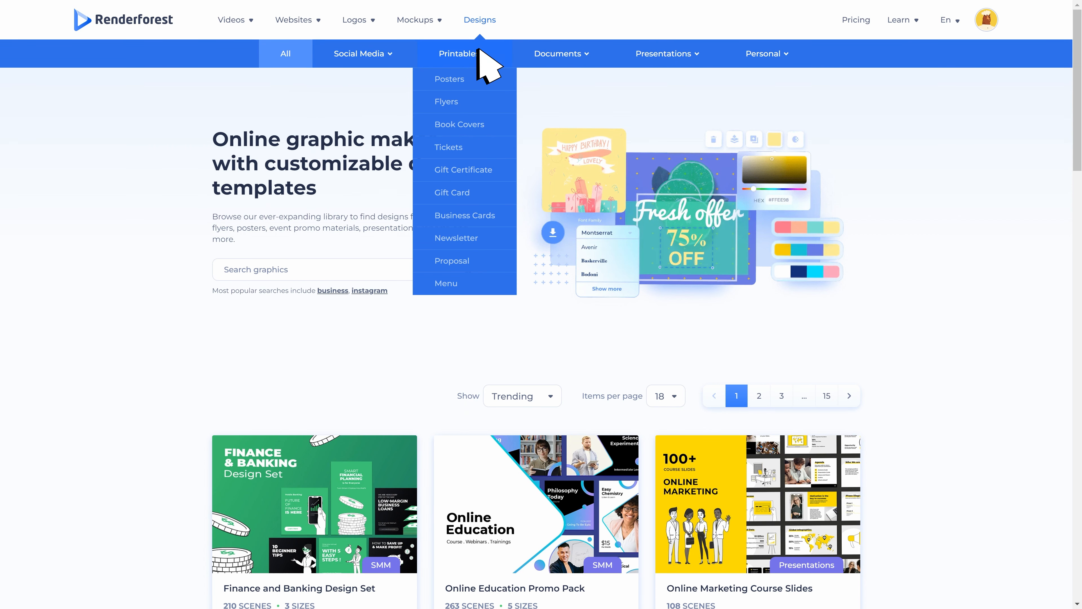
mouse_move(695, 49)
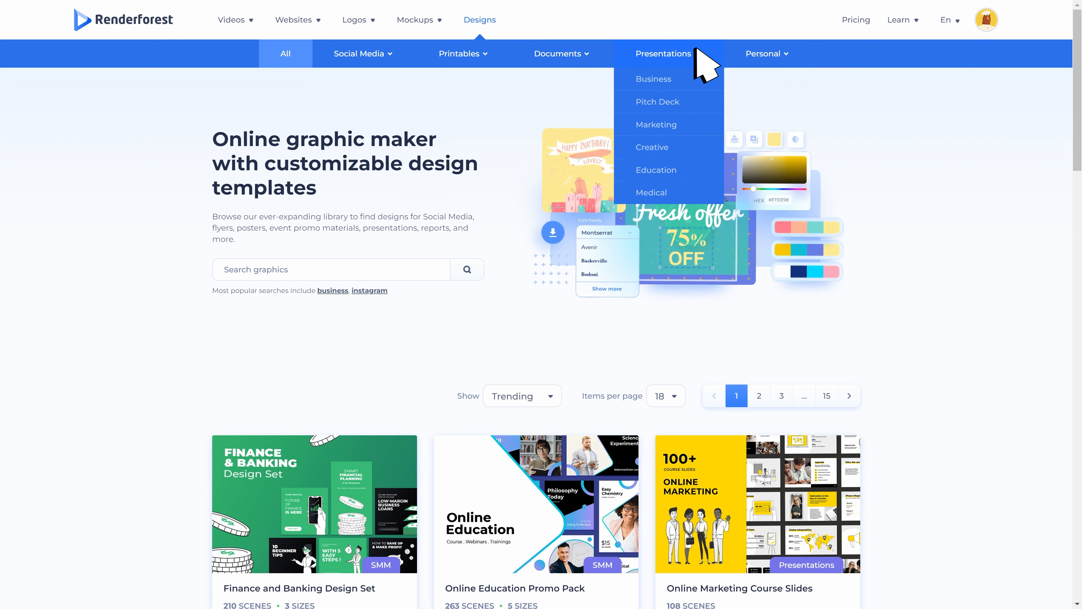
mouse_move(785, 45)
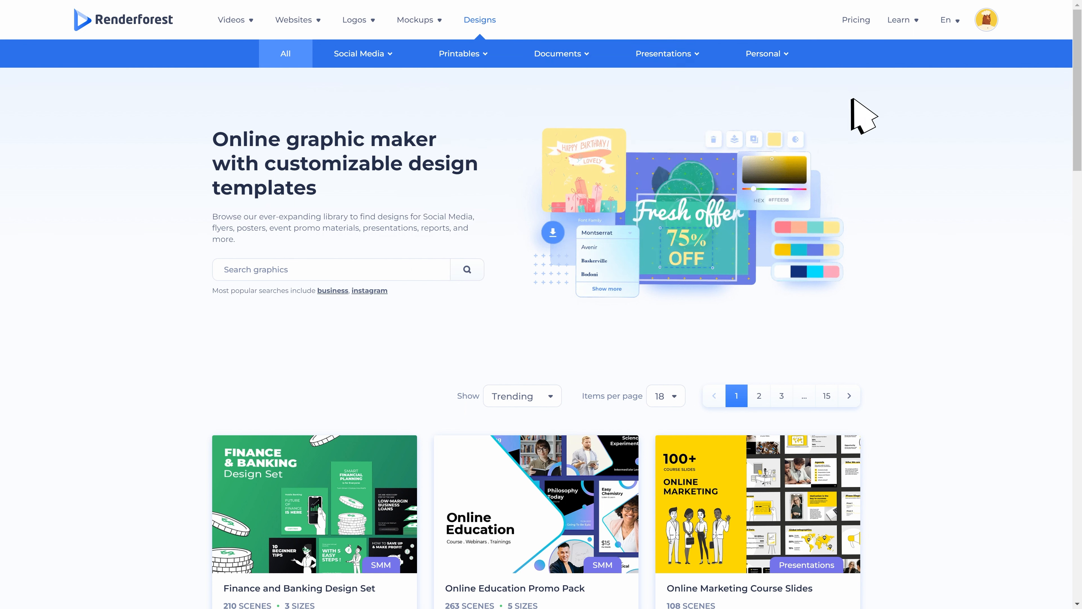
left_click(391, 52)
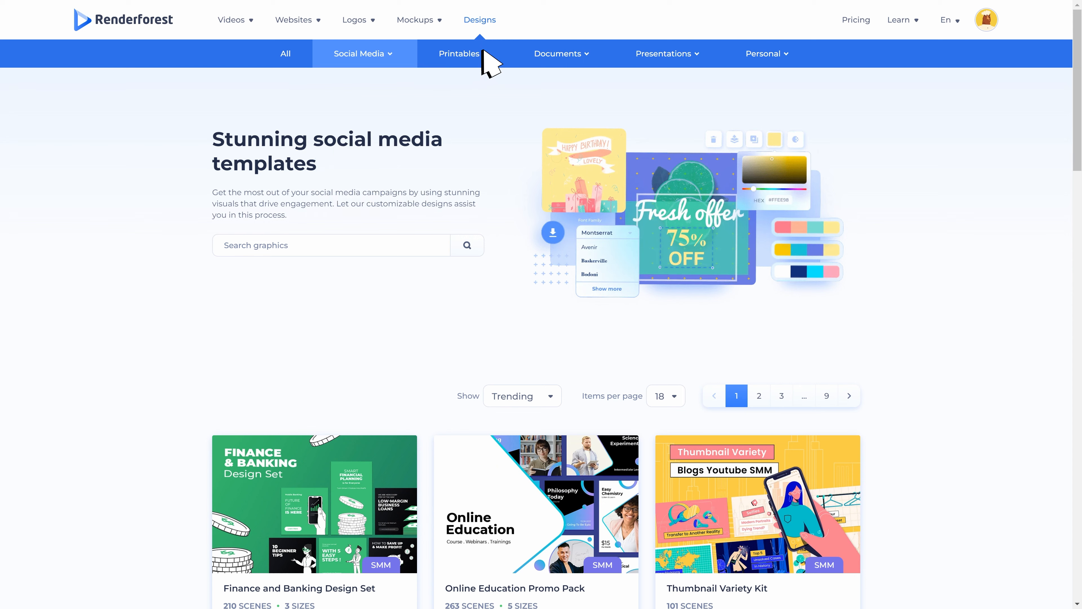
left_click(482, 52)
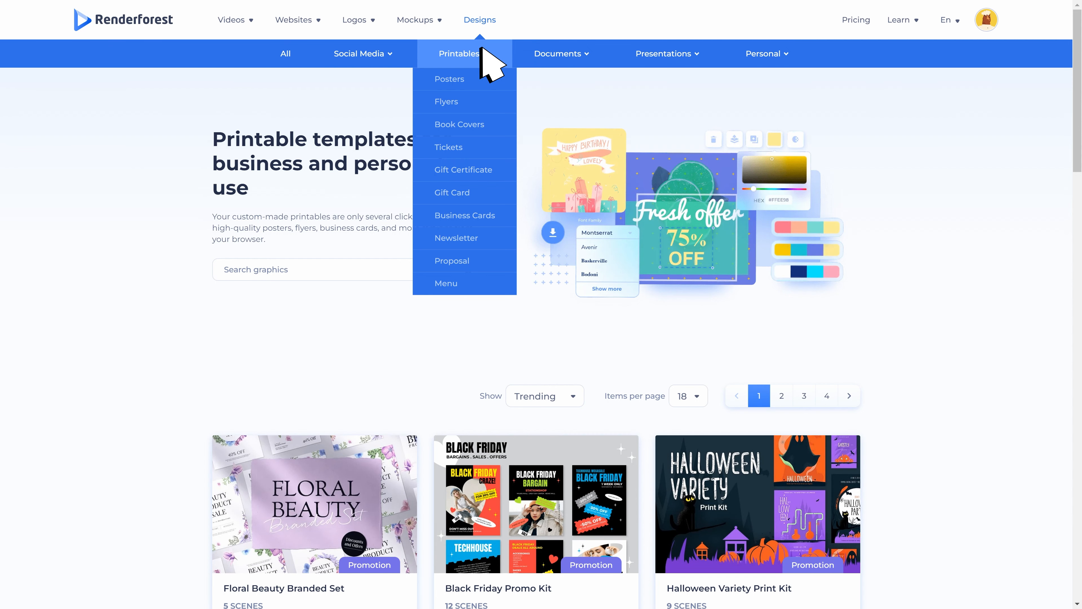
left_click(583, 51)
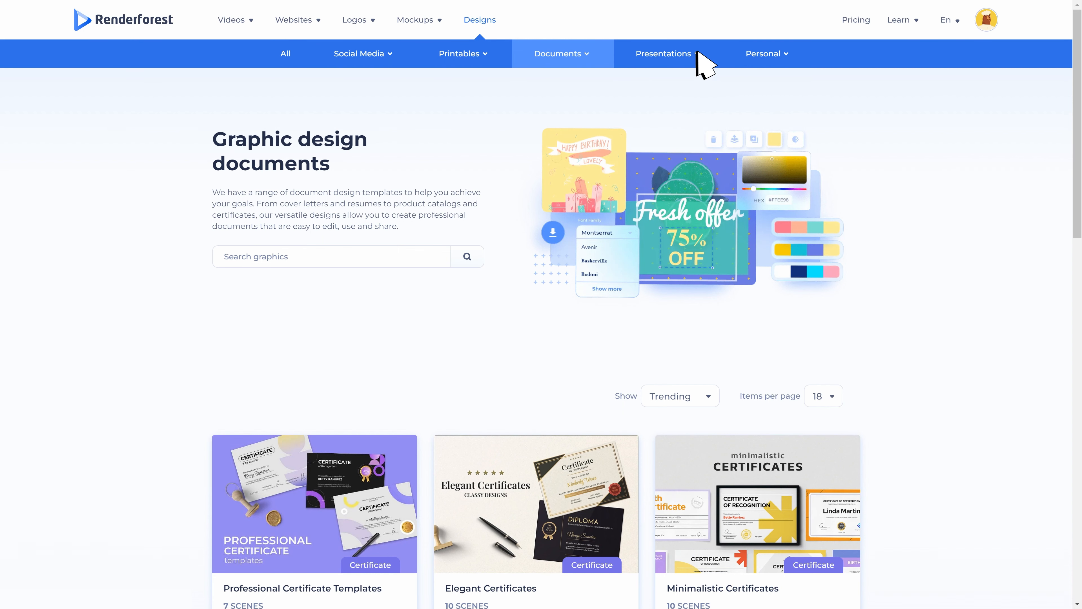
left_click(697, 53)
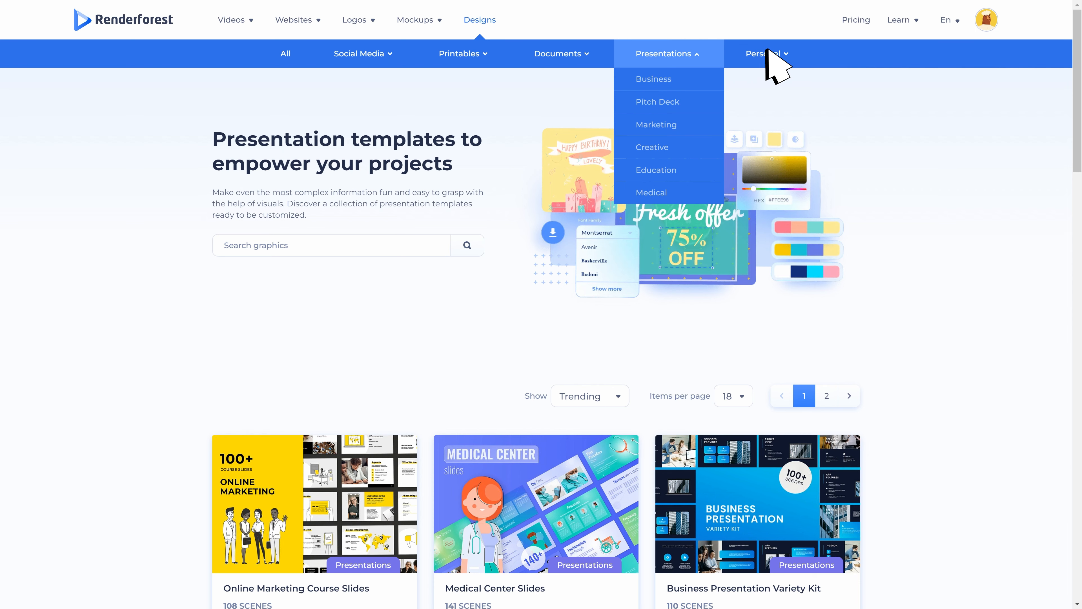
left_click(775, 58)
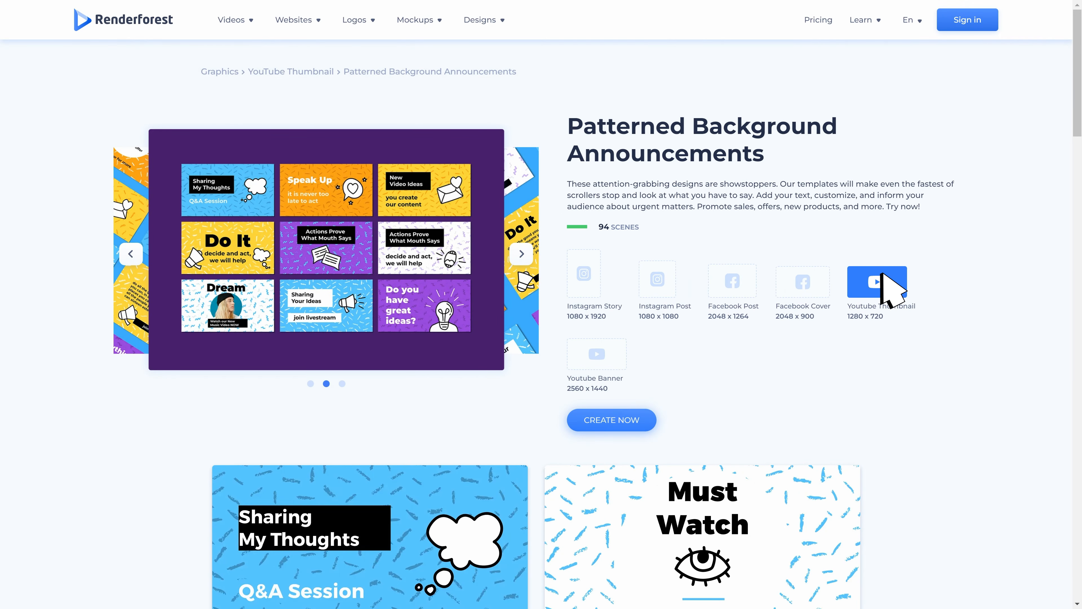
Look through the YouTube Thumbnail designs in the Patterned Background Announcements pack.
scroll(536, 319, "down", 3)
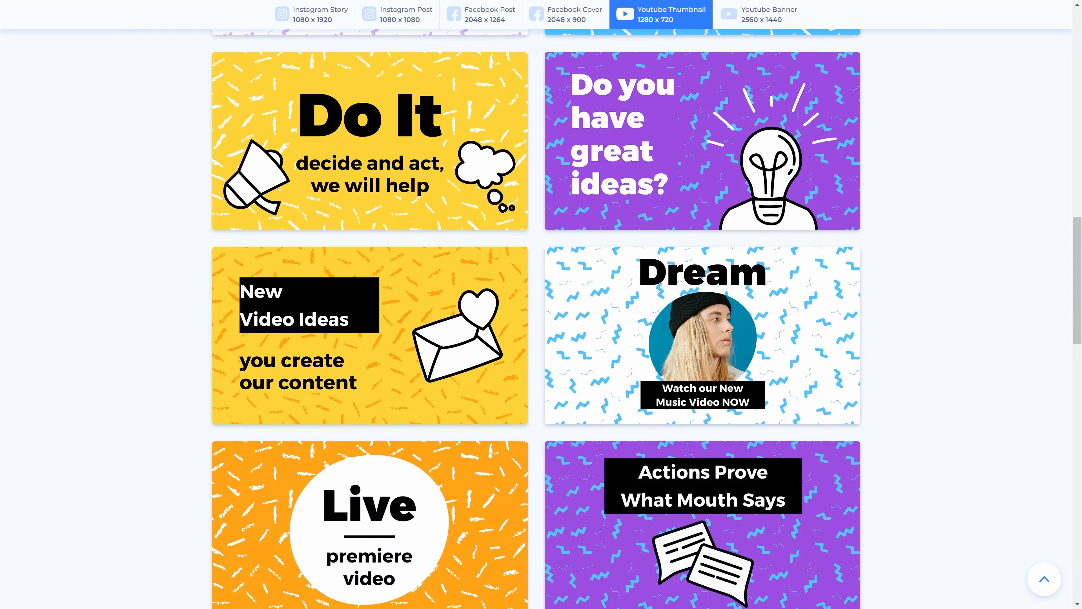
scroll(536, 319, "down", 4)
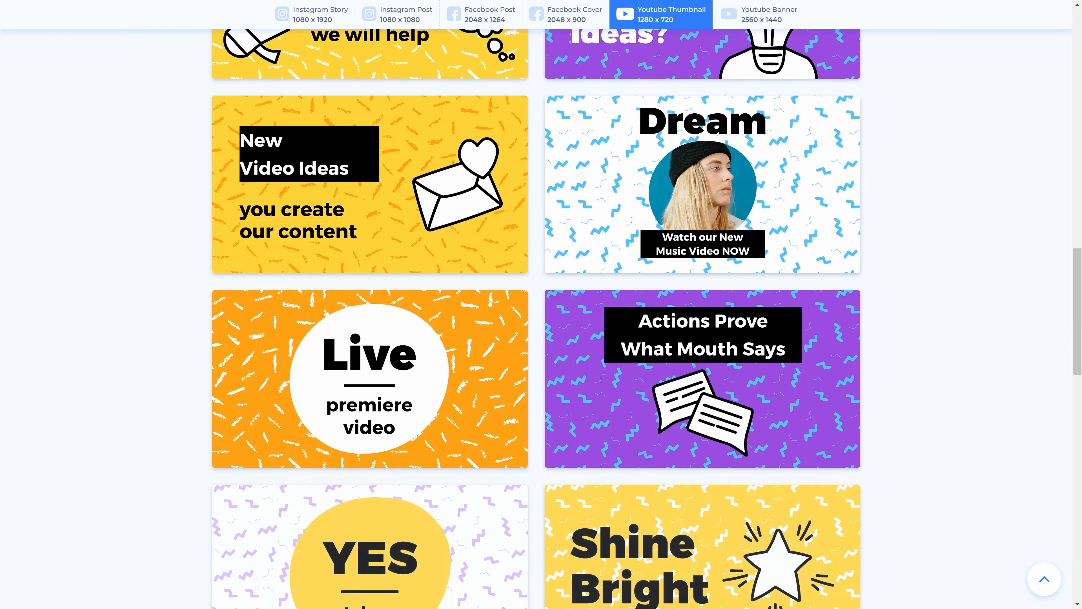
scroll(537, 319, "down", 1)
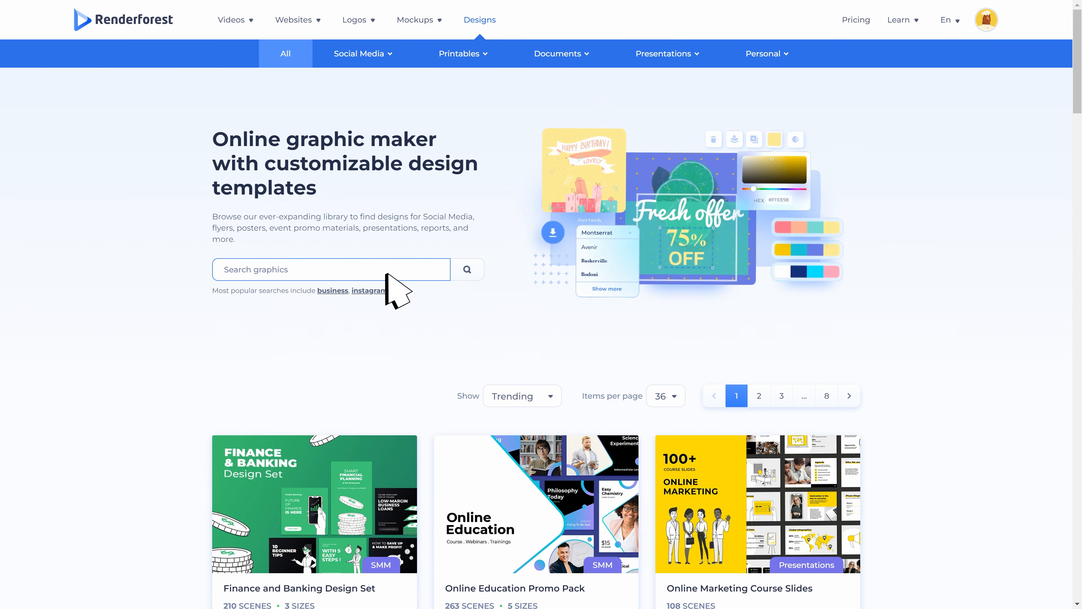
Enter "travel" as the graphics search term and set the template list to 18 items per page.
left_click(379, 268)
type("travel")
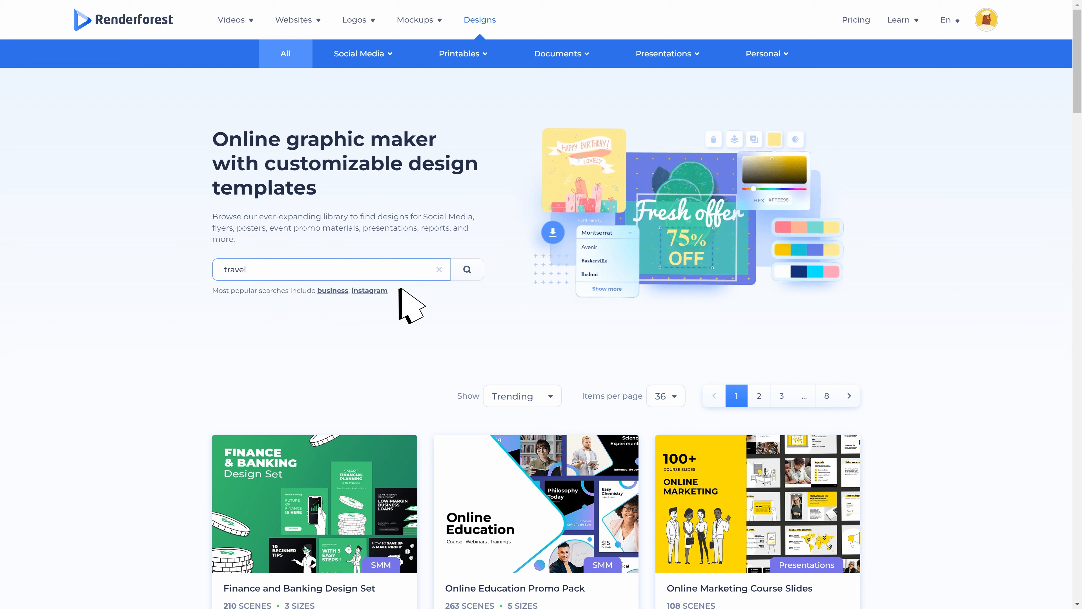
left_click(549, 396)
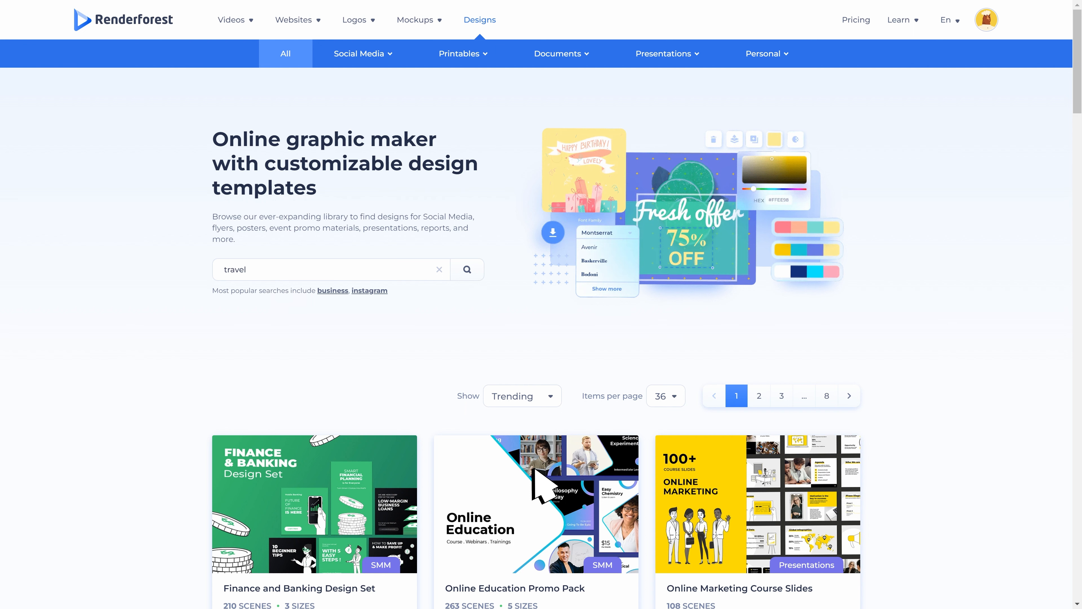
left_click(665, 395)
left_click(671, 418)
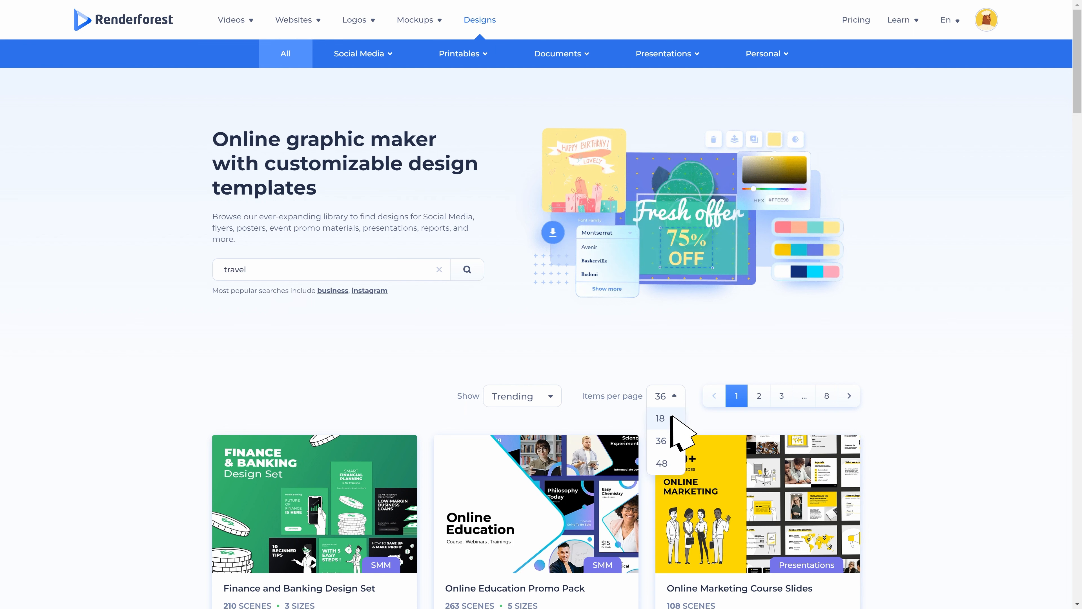
Open the Online Education Promo Pack template and start creating a design in the Facebook Post size, 2048 x 1264.
scroll(670, 417, "down", 8)
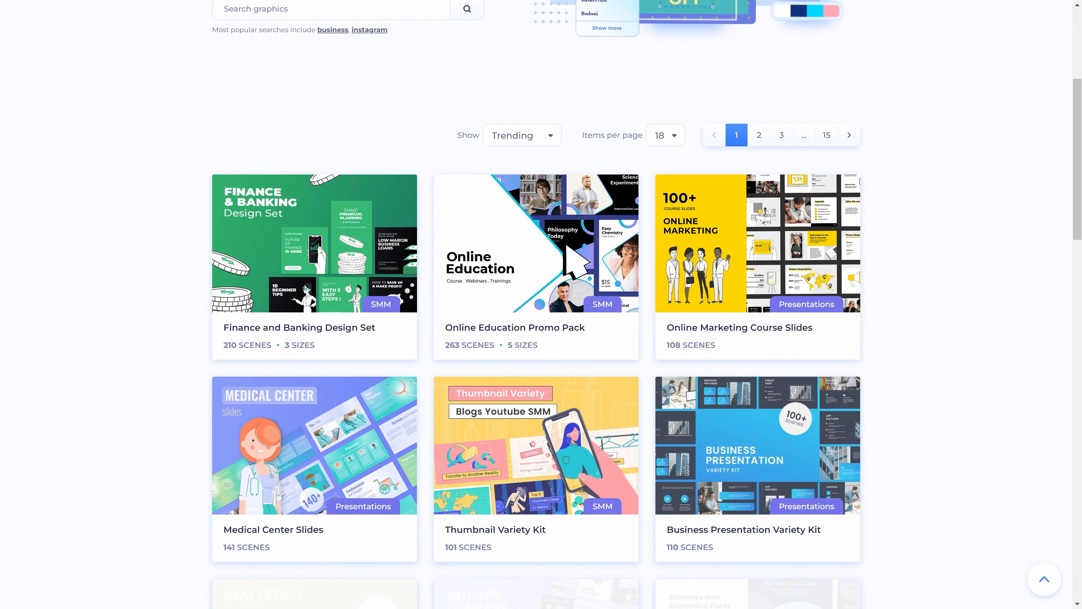
left_click(531, 191)
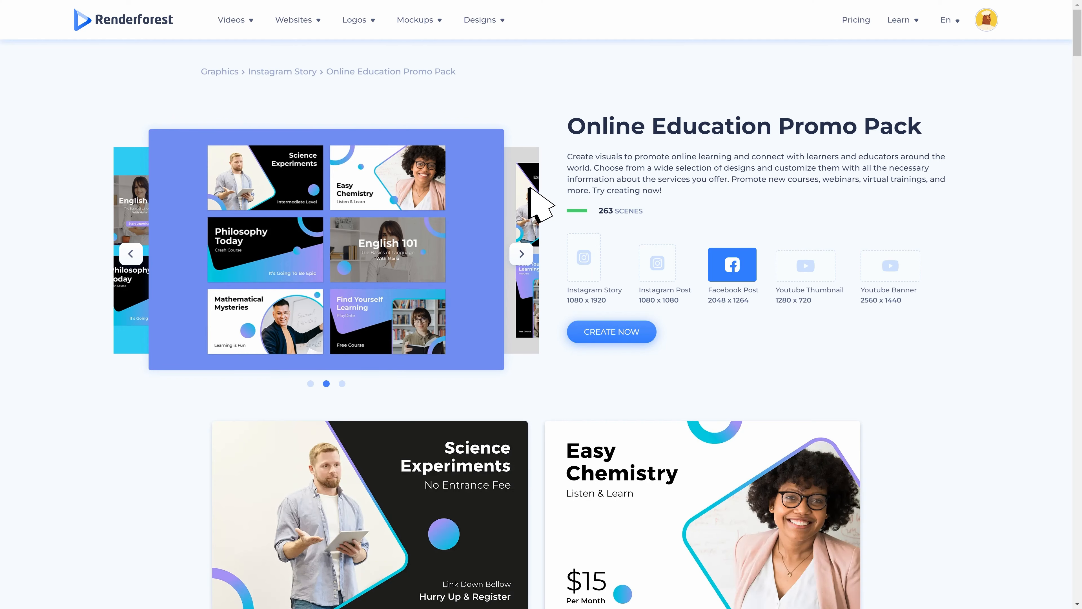
left_click(607, 330)
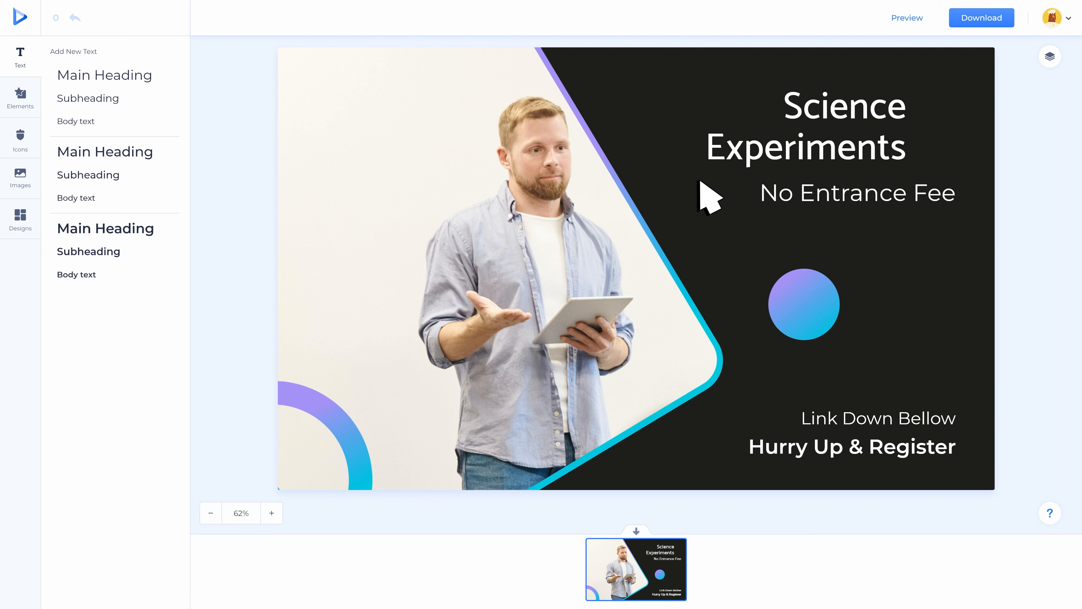
Change the "Science Experiments" heading to Montserrat Regular and make it bold, italic and underlined.
left_click(745, 112)
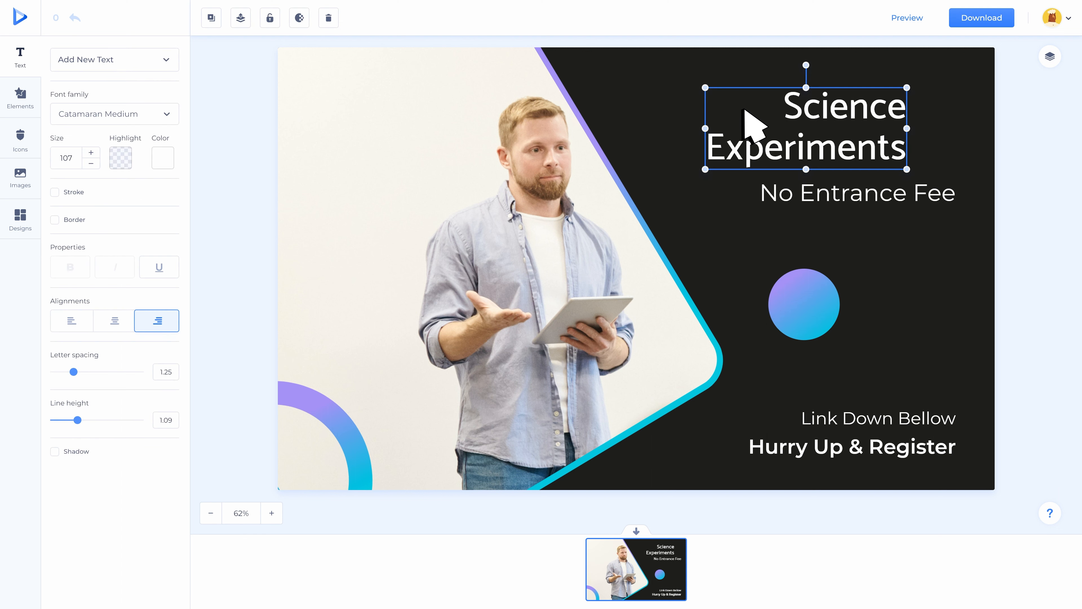
left_click(164, 114)
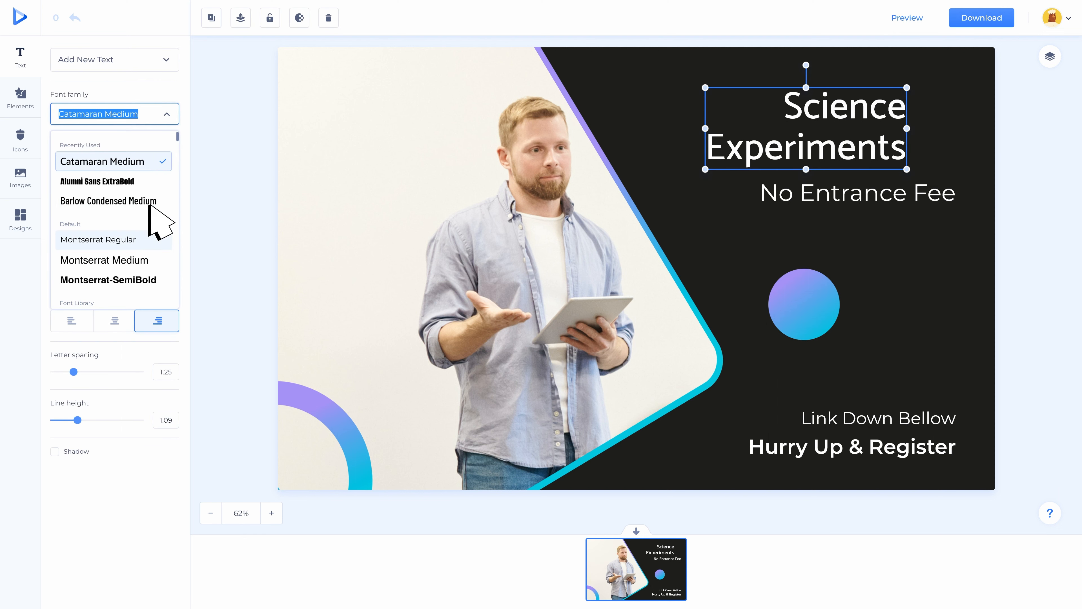
left_click(147, 240)
left_click(77, 268)
left_click(119, 268)
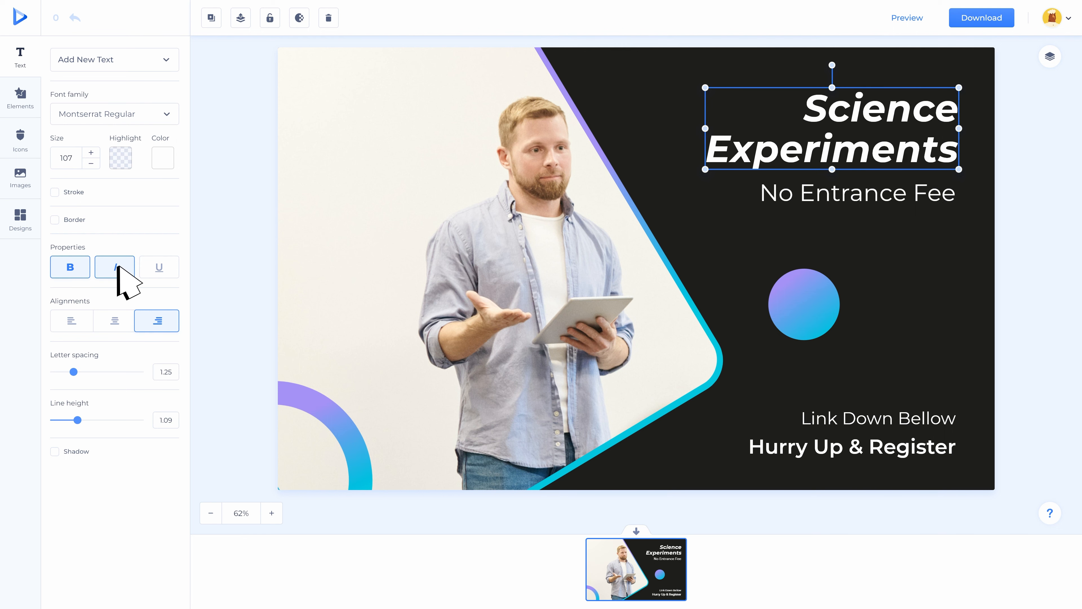
left_click(160, 267)
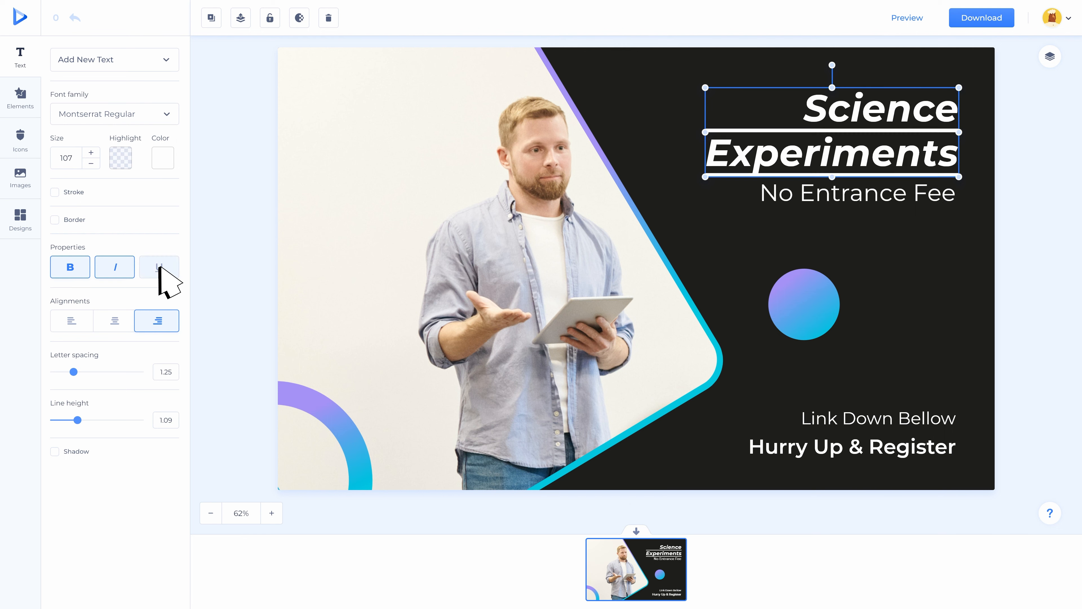
Set the "Science Experiments" heading's font size to 110 and its color to the suggested turquoise.
left_click(91, 152)
left_click(91, 152)
left_click(91, 152)
left_click(163, 158)
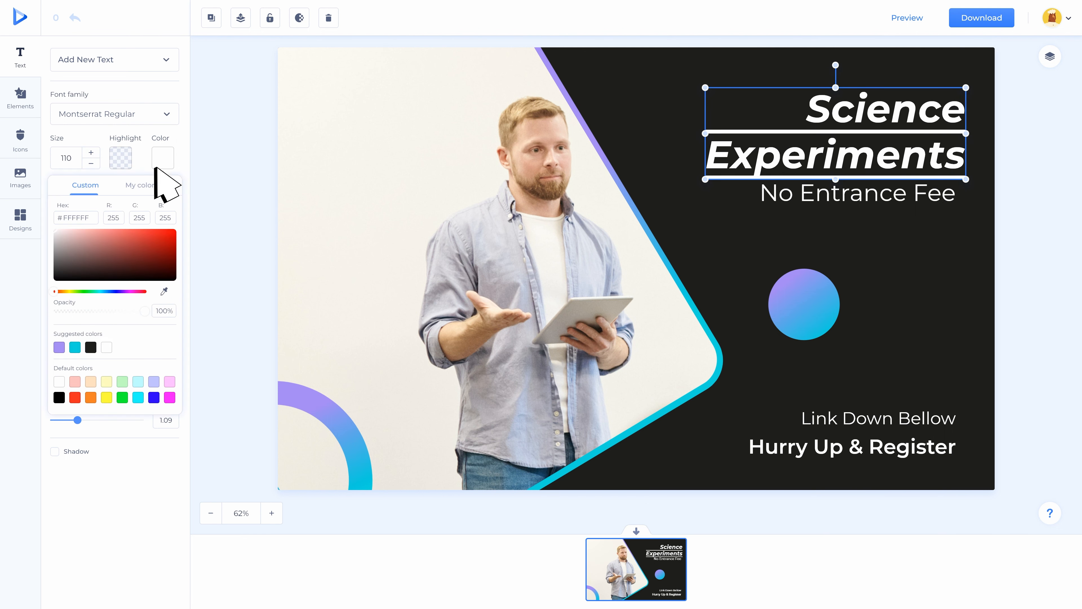
left_click(76, 347)
Give the "Science Experiments" heading a stroke of width 4 and a suggested-purple border of width 5.
left_click(55, 192)
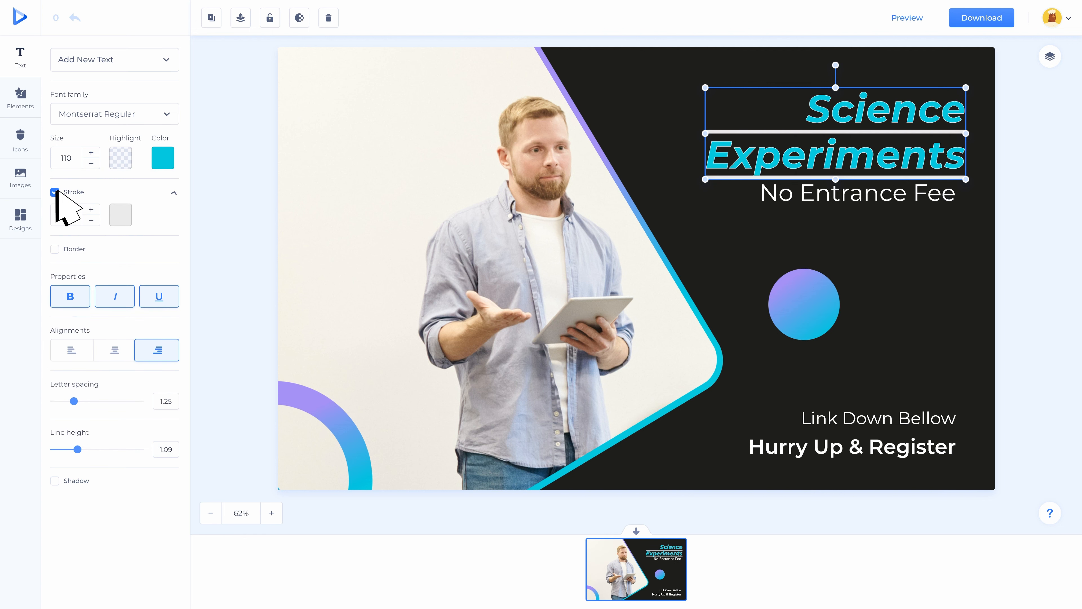
left_click(54, 249)
left_click(90, 209)
left_click(91, 209)
left_click(91, 209)
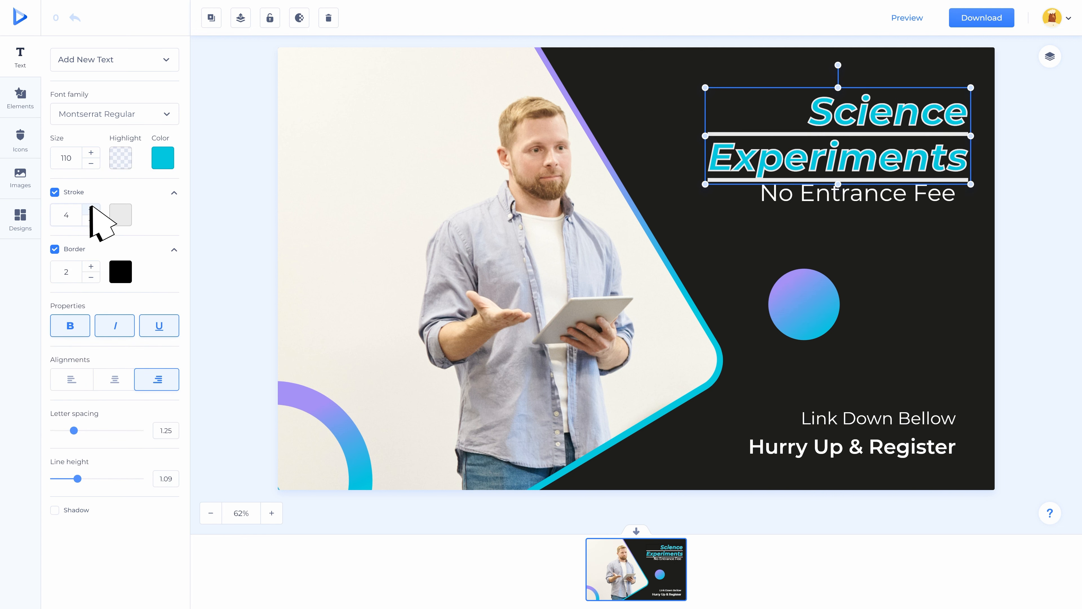
left_click(120, 273)
left_click(59, 461)
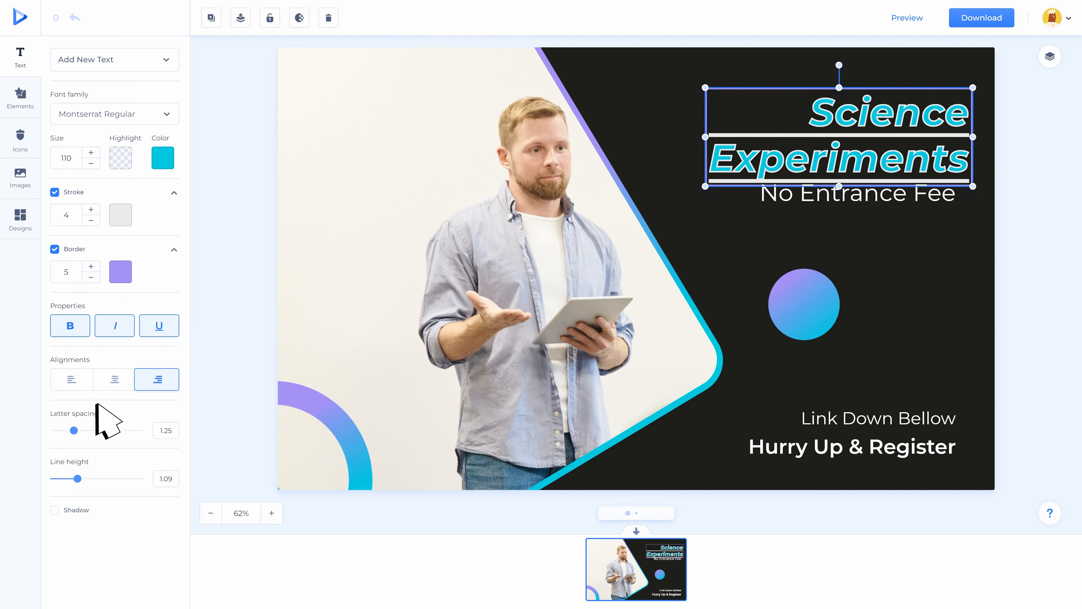
Left-align the "Science Experiments" text and move it up slightly, clear of the "No Entrance Fee" line.
left_click(115, 379)
left_click(71, 379)
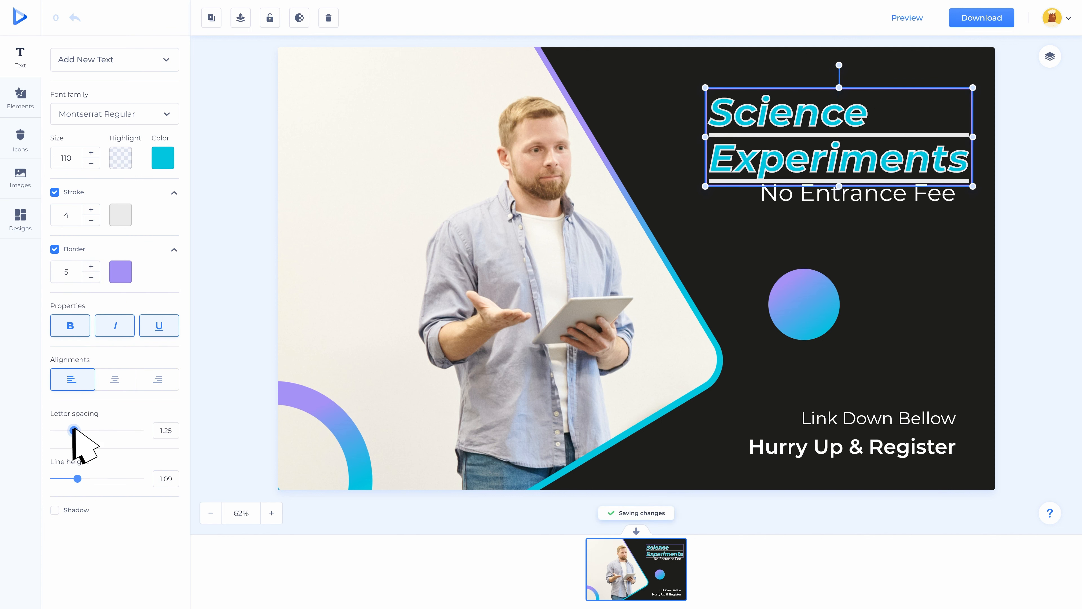
mouse_move(74, 431)
left_mouse_down()
mouse_move(96, 431)
mouse_move(74, 430)
left_mouse_up()
mouse_move(77, 479)
left_mouse_down()
mouse_move(106, 478)
mouse_move(77, 479)
left_mouse_up()
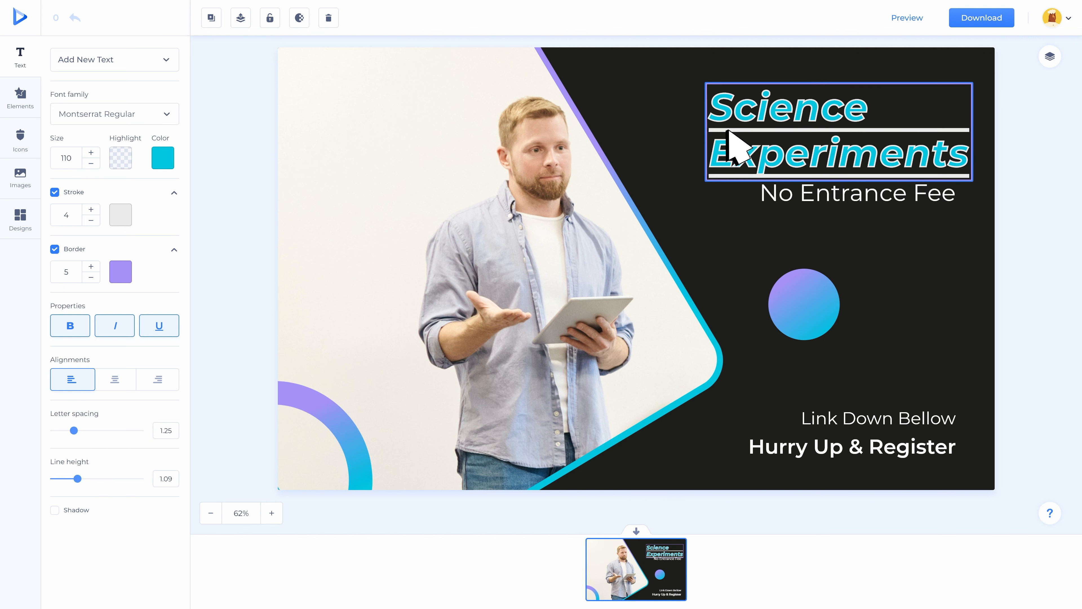
left_click(667, 138)
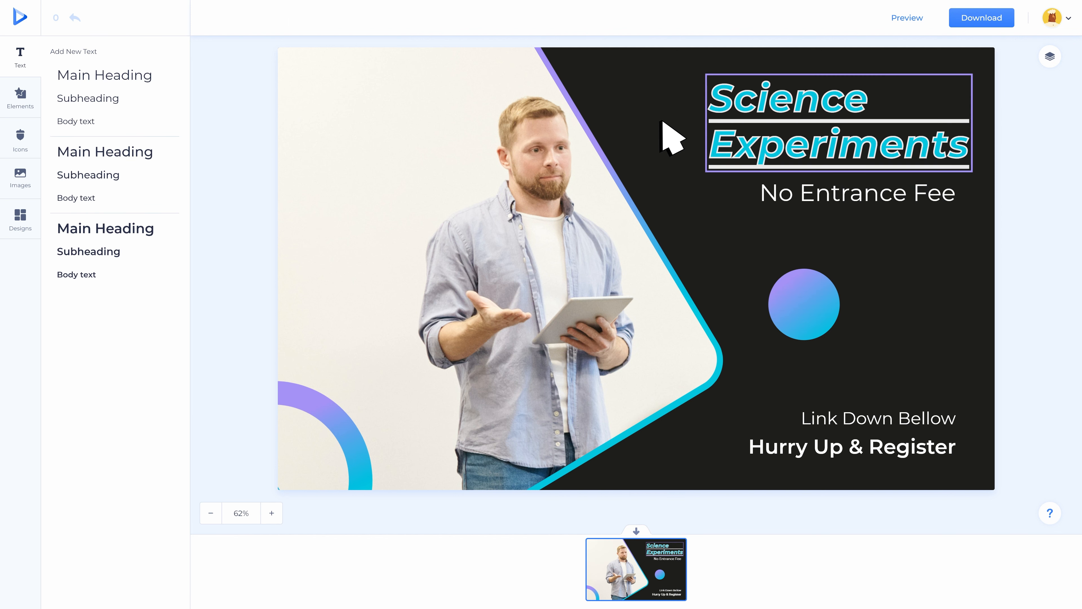
Add a light-weight Main Heading text and place it over the left part of the photo, at the man's shoulder height.
left_click(105, 77)
left_click_drag(662, 287, 403, 234)
left_click(361, 269)
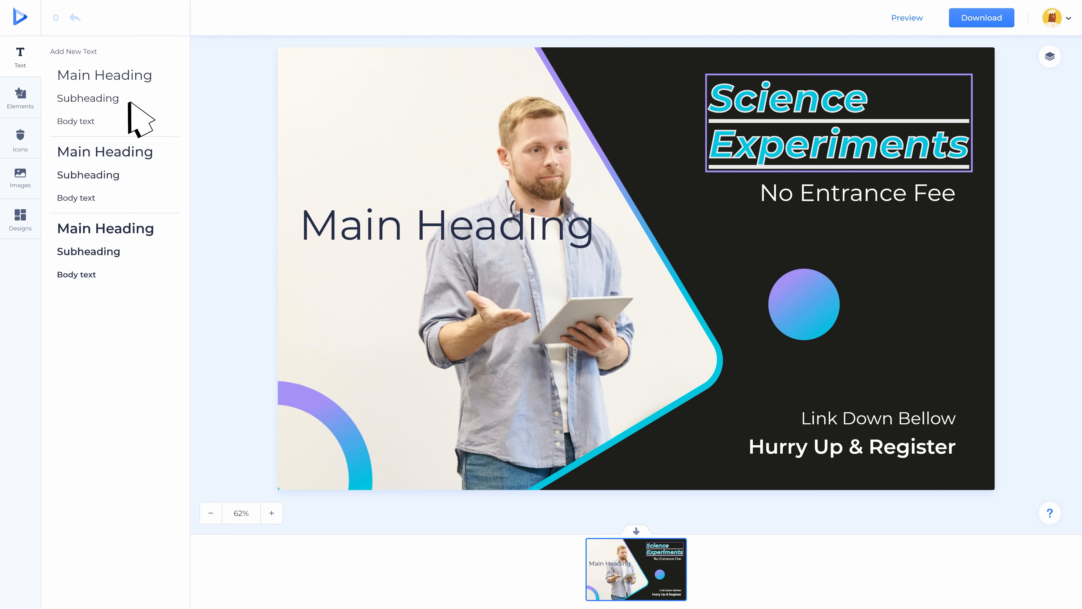
Add a light-weight Subheading text and place it directly below the Main Heading, aligned with its left edge.
left_click(121, 97)
left_click_drag(669, 279, 369, 272)
left_click(377, 305)
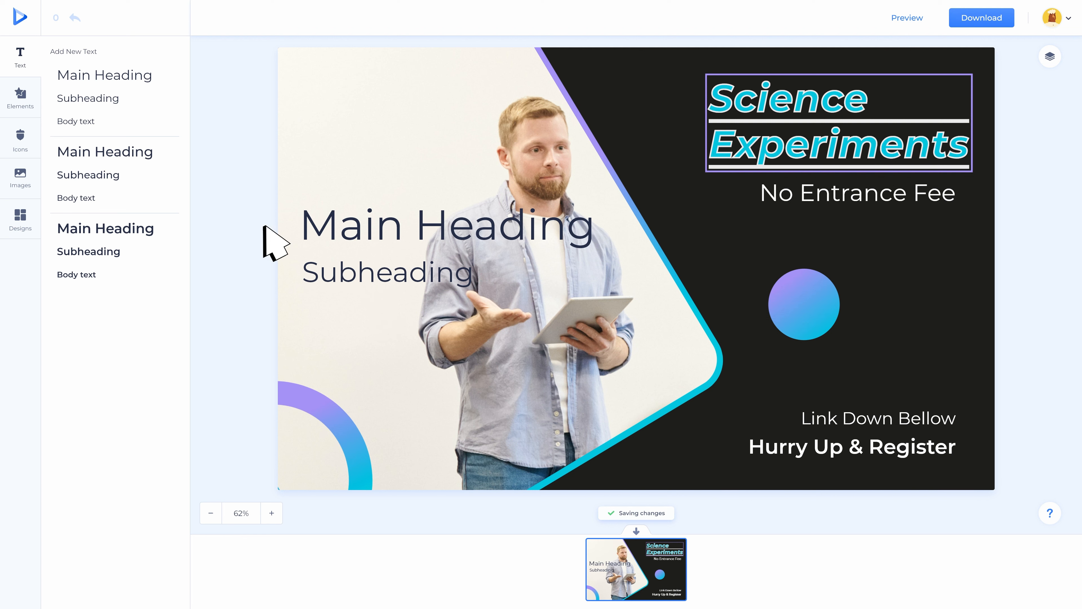
Add a light-weight Body text and place it below the Subheading, aligned with its left edge.
left_click(108, 121)
left_click(245, 175)
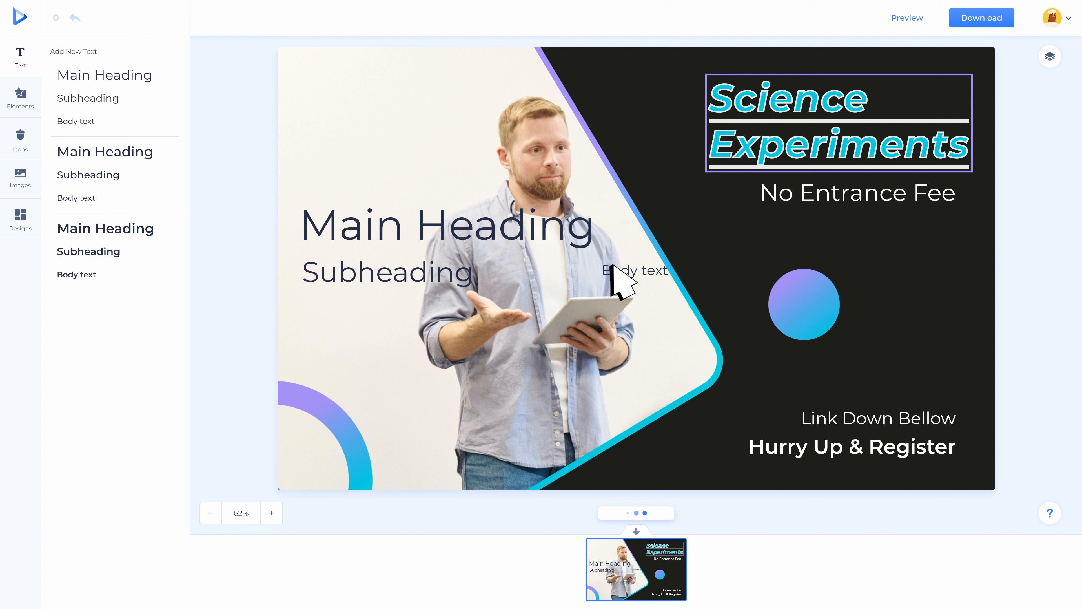
left_click_drag(631, 271, 338, 307)
left_click(347, 341)
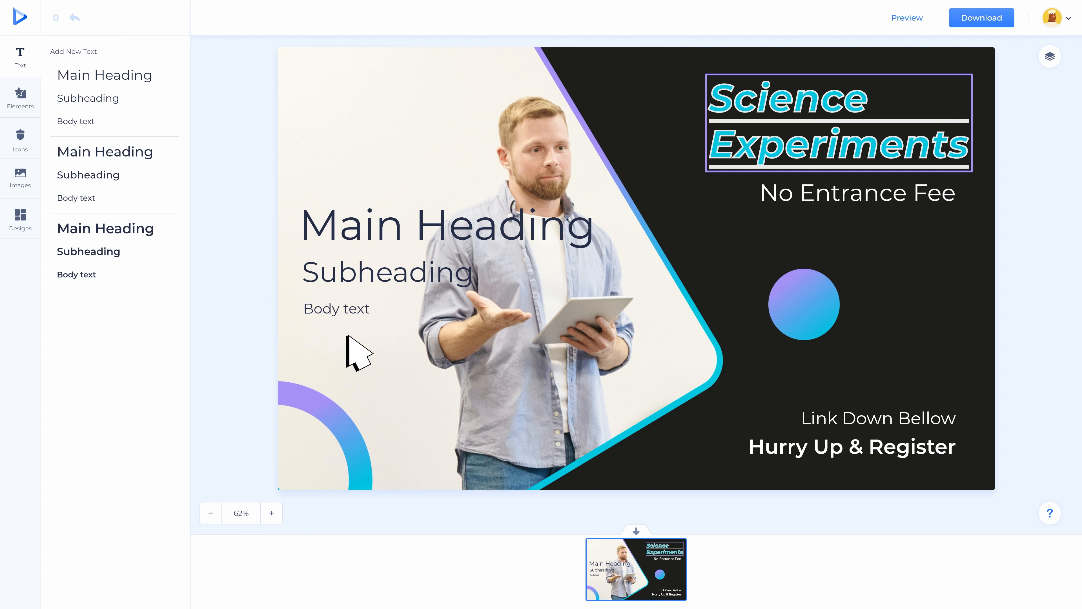
Move the Main Heading text up and break it into two lines, "Main" and "Heading".
left_click_drag(410, 235, 409, 159)
left_click(409, 159)
key("Return")
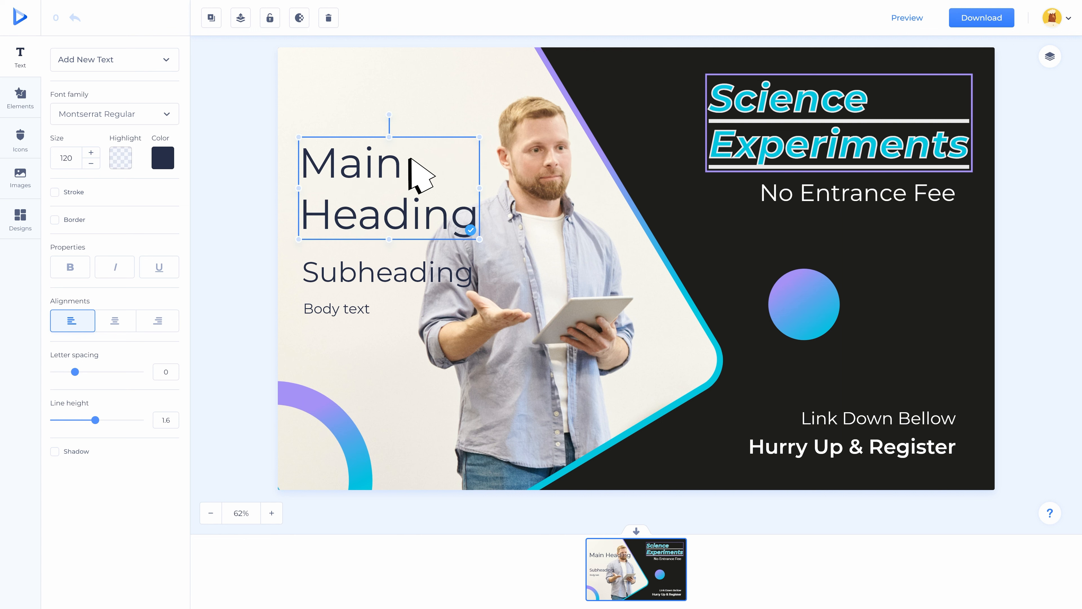
Change the font of the Main Heading text to Barlow Regular.
left_click(166, 112)
scroll(155, 170, "down", 5)
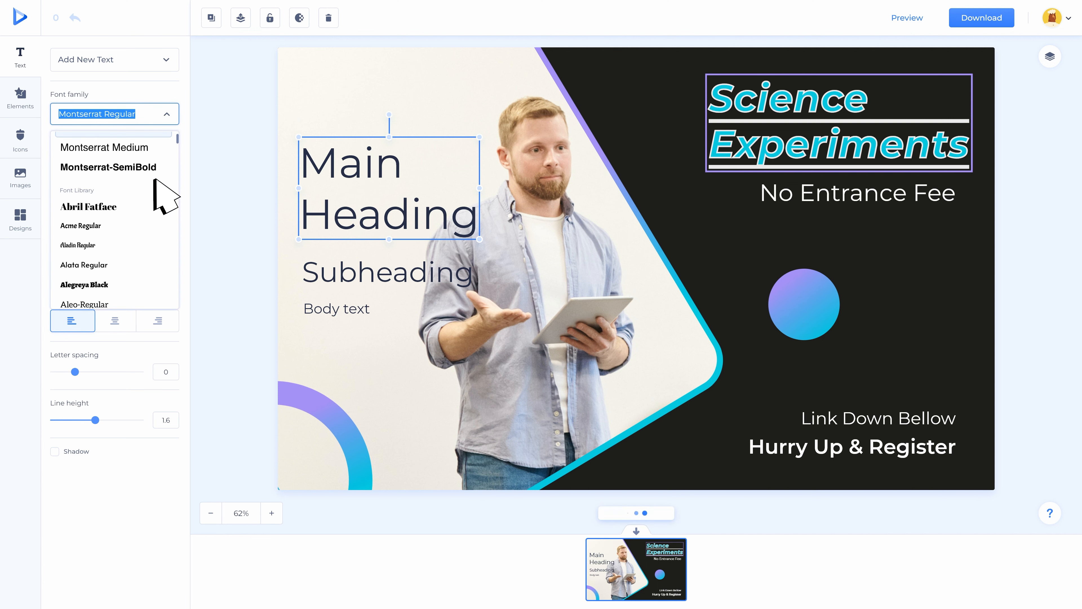
scroll(154, 179, "down", 10)
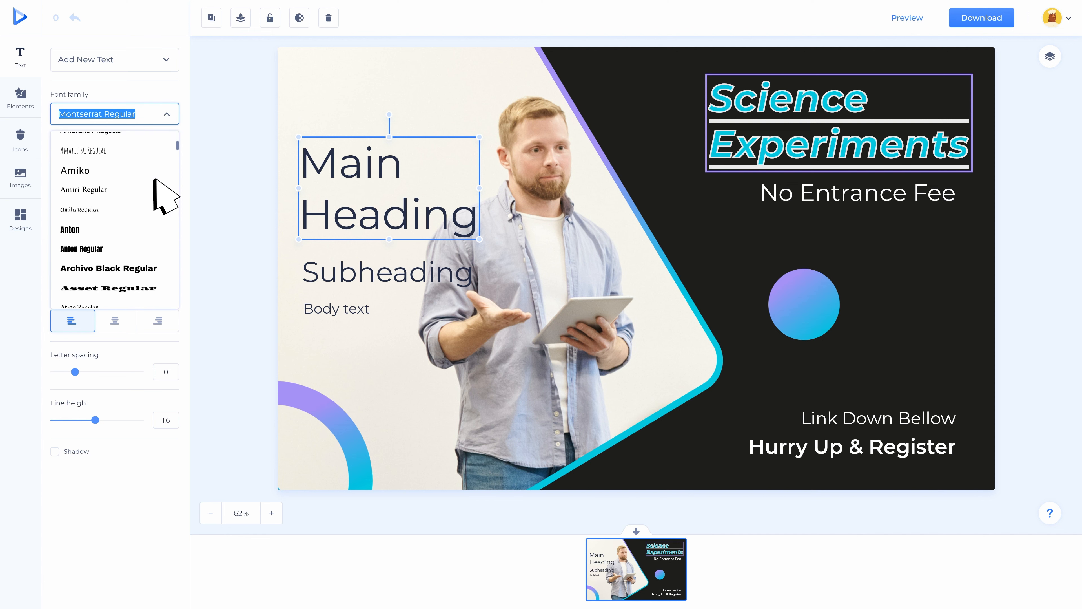
scroll(154, 179, "down", 3)
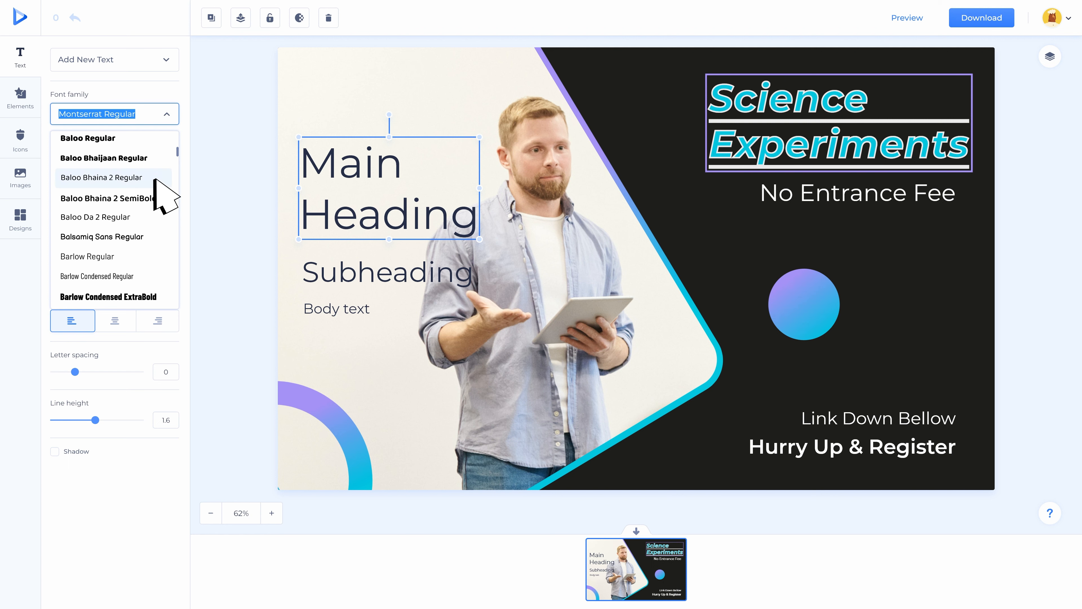
scroll(155, 180, "down", 4)
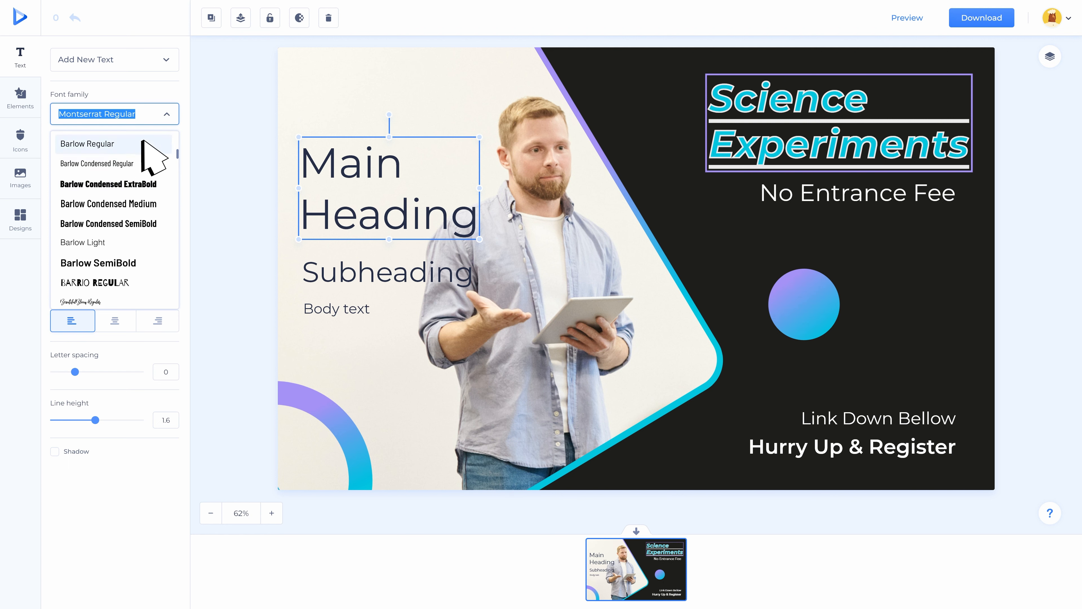
left_click(154, 157)
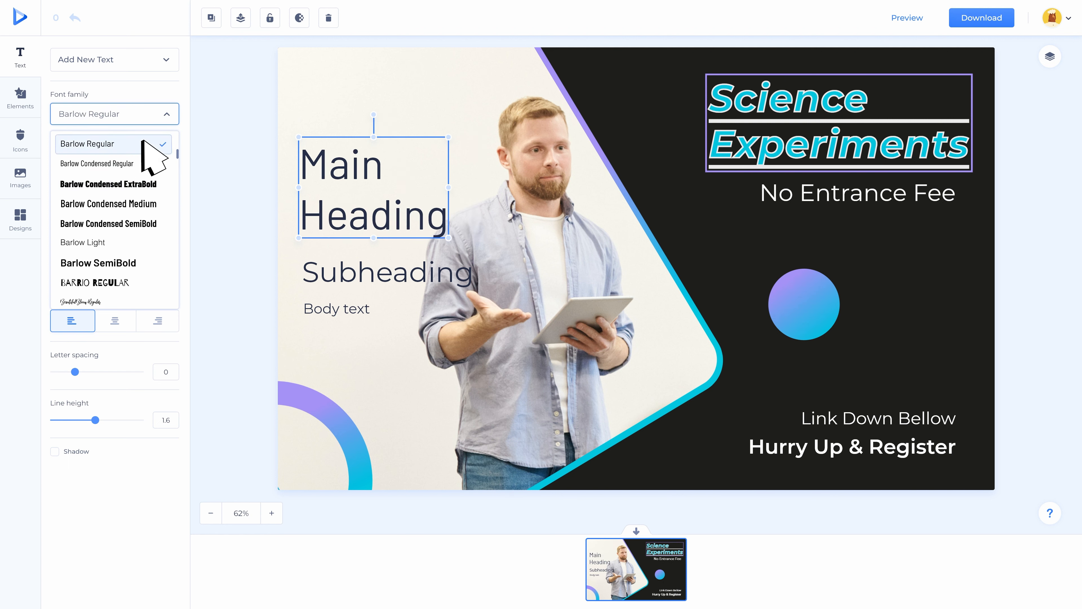
left_click(165, 113)
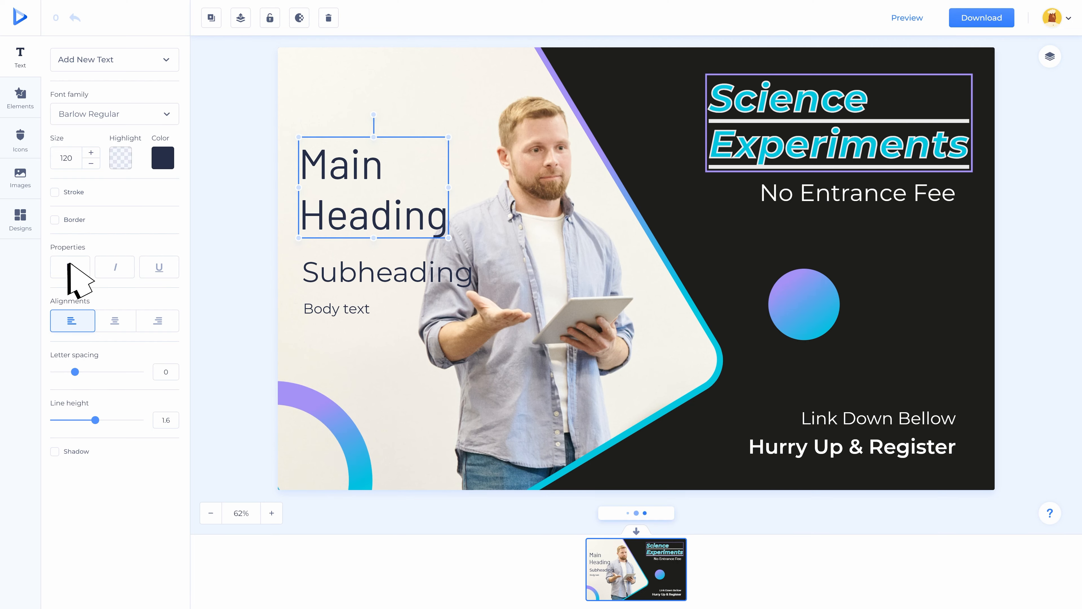
Make the Main Heading text bold, italic and underlined.
left_click(70, 272)
left_click(118, 265)
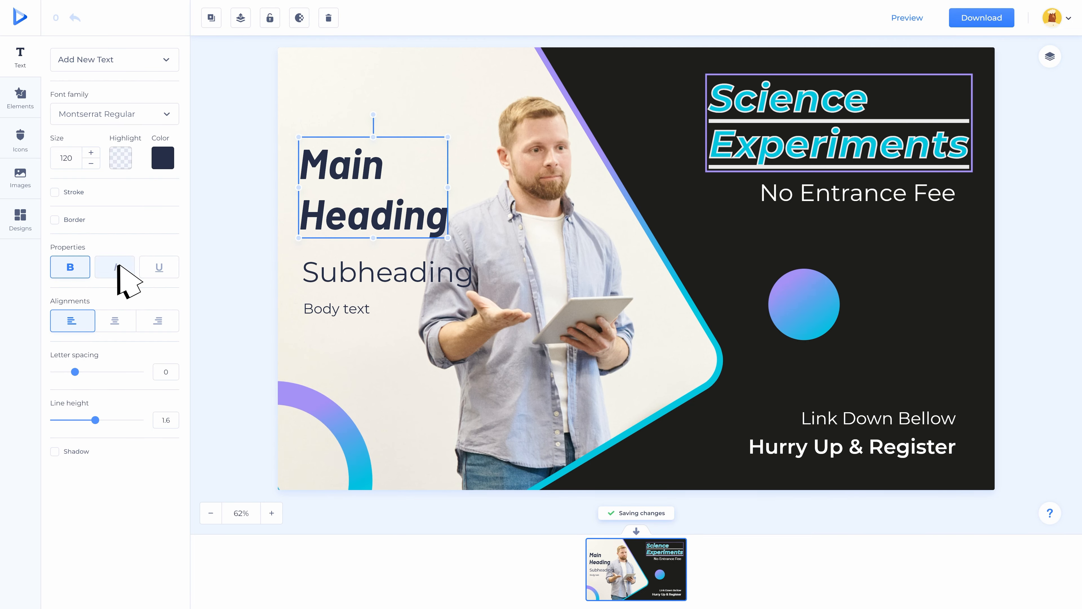
left_click(160, 267)
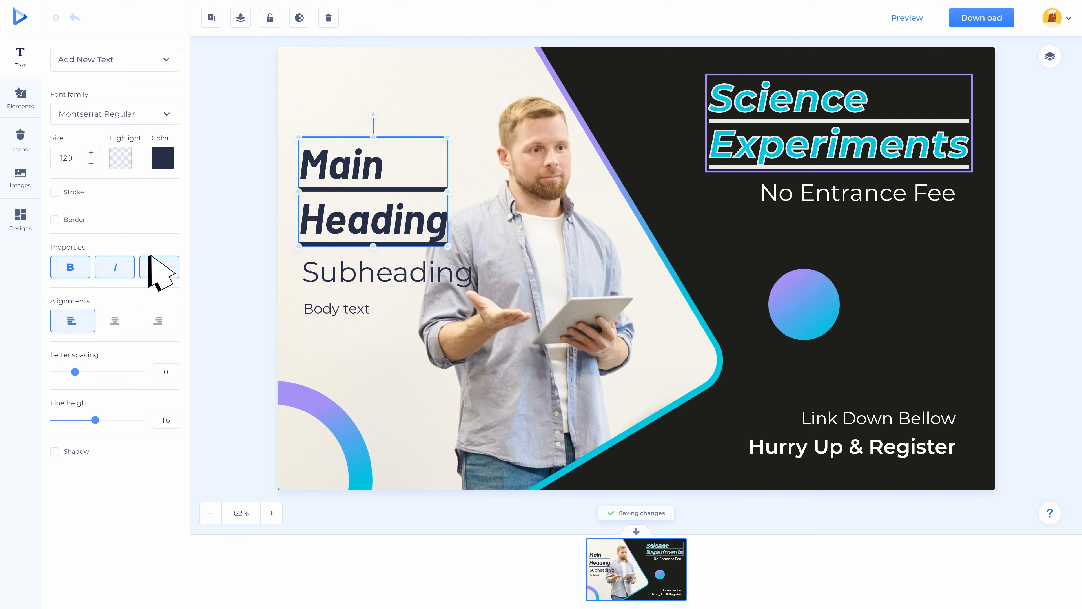
Add a stroke of size 1 in red #F12929 to the Main Heading text.
left_click(54, 192)
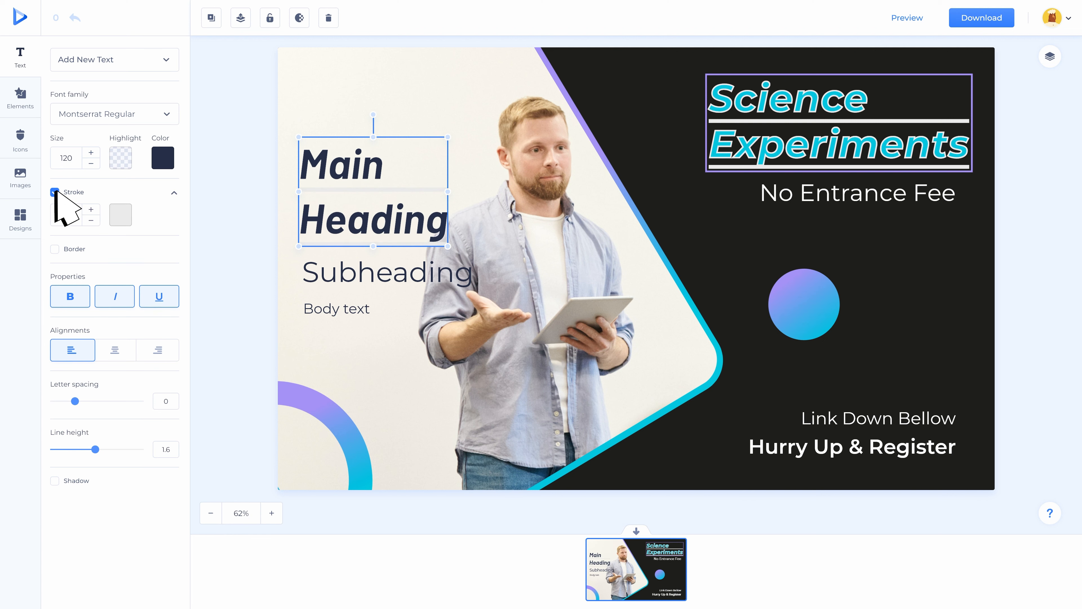
left_click(121, 214)
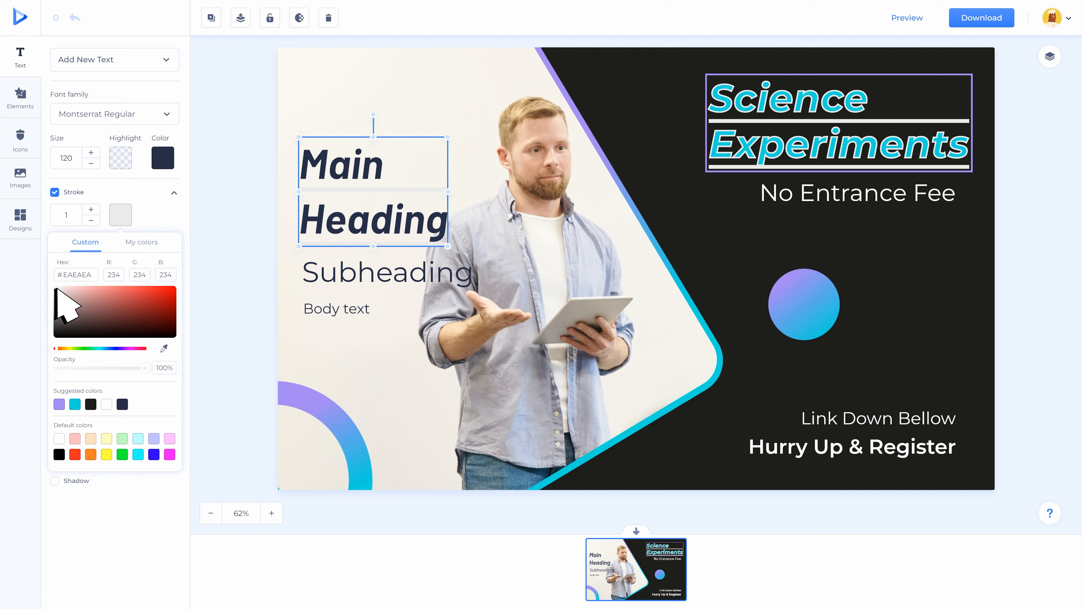
left_click_drag(70, 310, 156, 289)
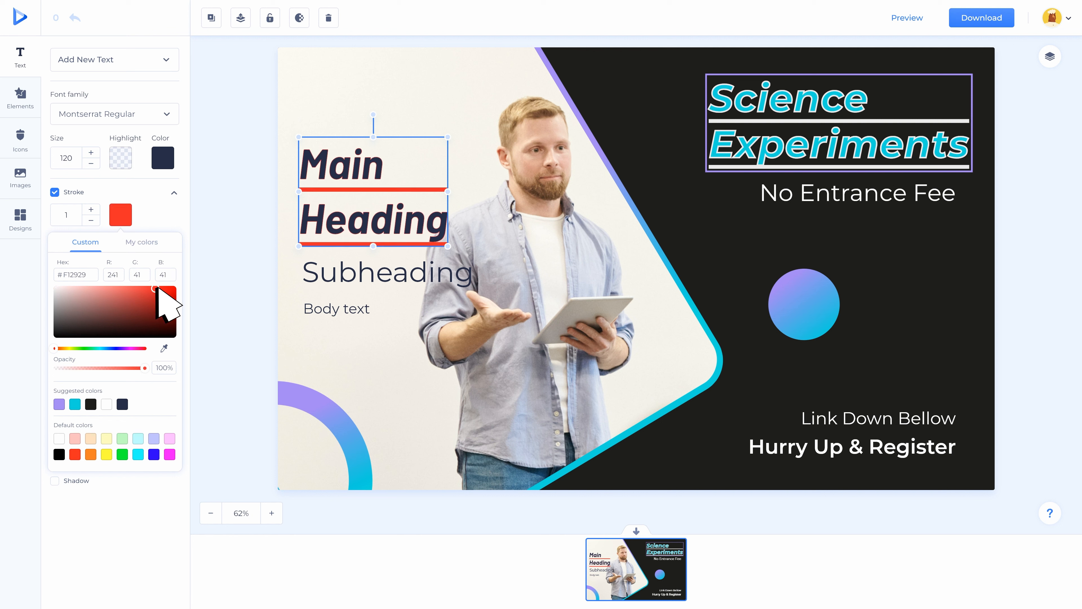
left_click(150, 207)
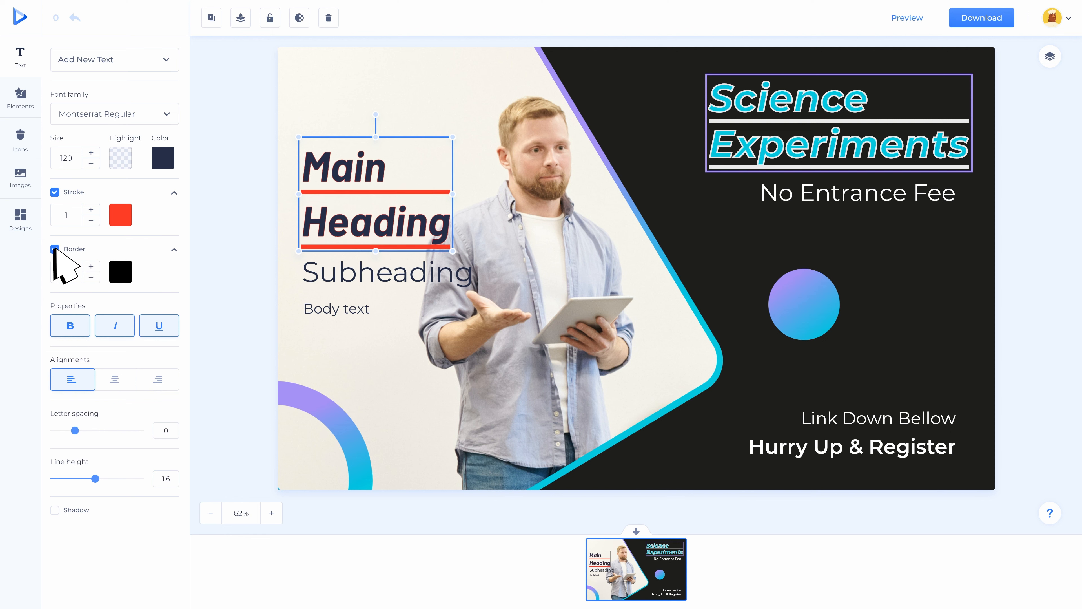
Give the Main Heading text a border of size 4 in teal #18B4AC.
left_click(121, 272)
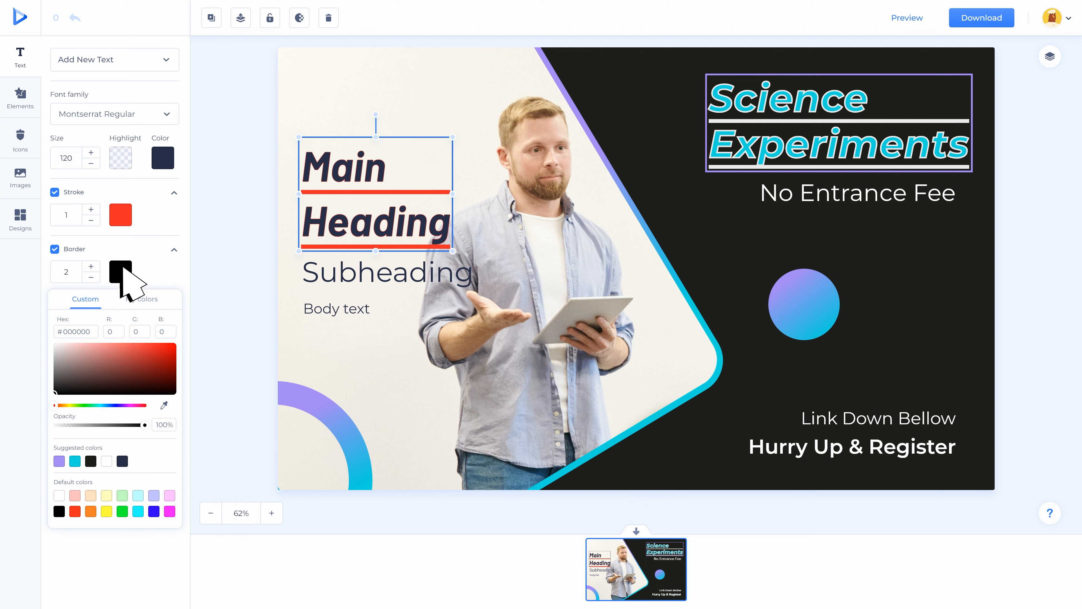
left_click_drag(56, 405, 160, 358)
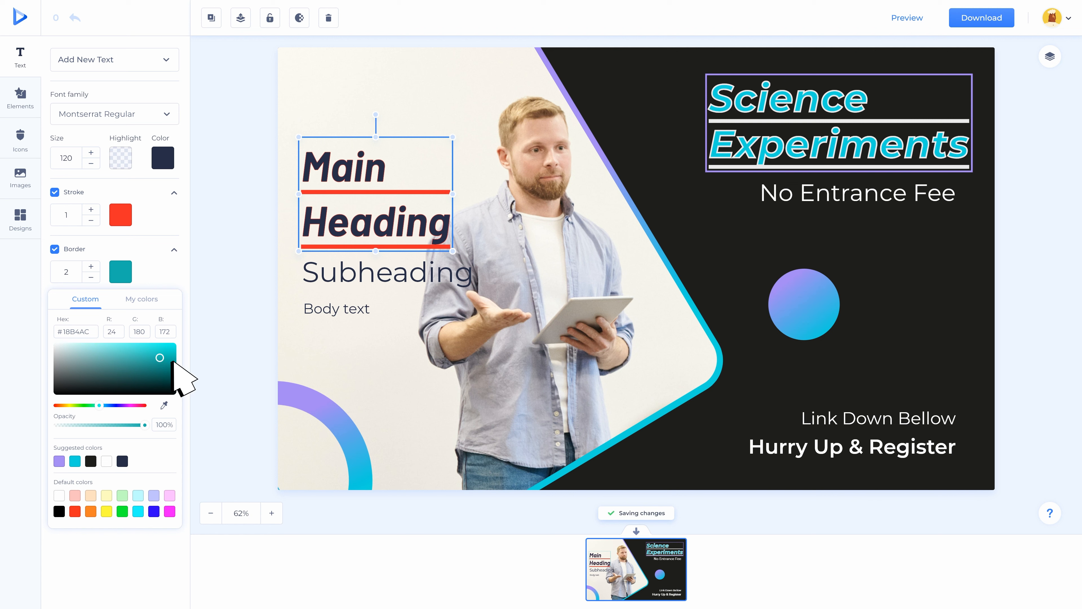
left_click(220, 376)
key("Up")
key("Up")
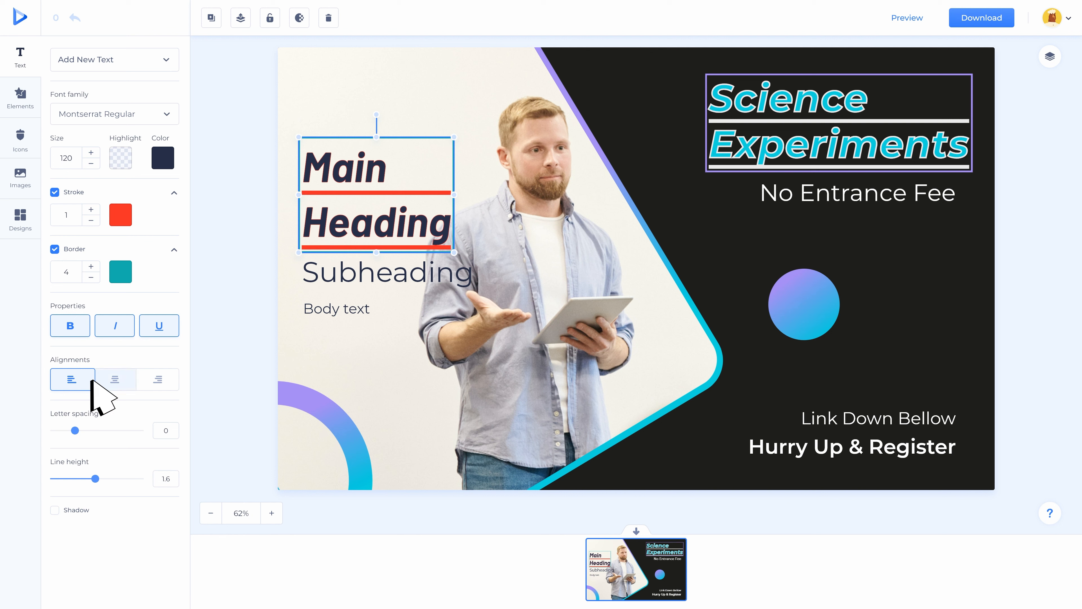
Right-align the Main Heading text, set its line height to 1.18 and deselect it.
left_click(114, 379)
left_click(158, 379)
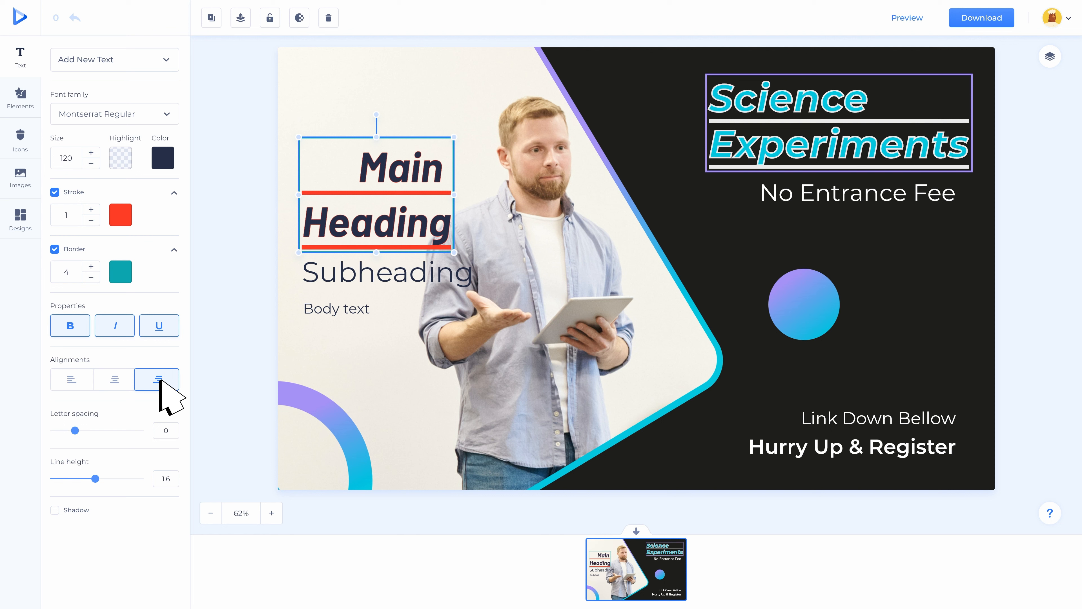
mouse_move(75, 431)
left_mouse_down()
mouse_move(87, 430)
mouse_move(75, 430)
left_mouse_up()
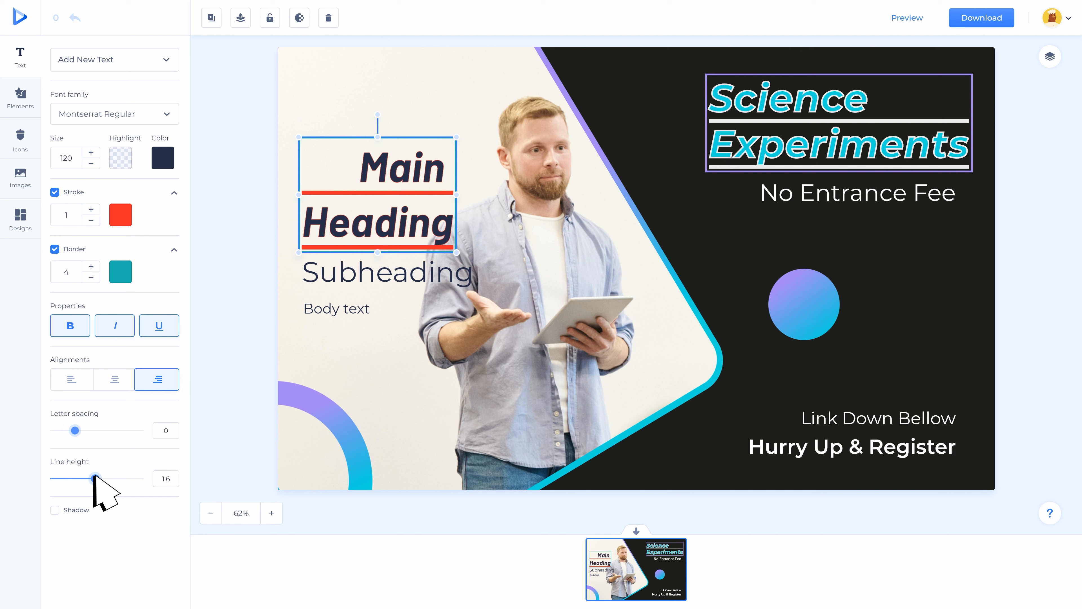
mouse_move(95, 478)
left_mouse_down()
mouse_move(114, 478)
mouse_move(80, 478)
left_mouse_up()
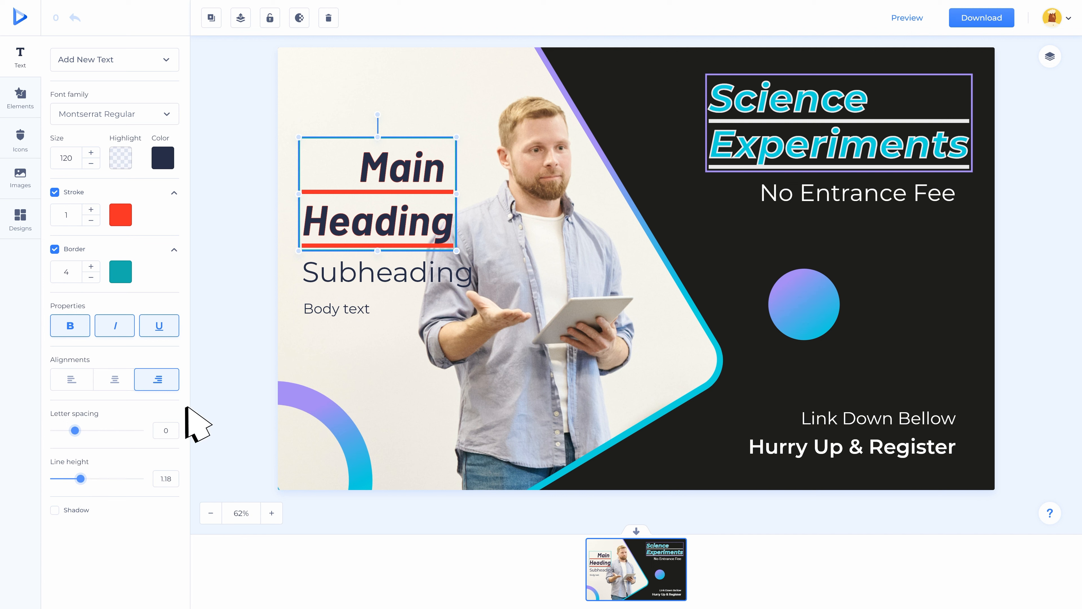
left_click(231, 377)
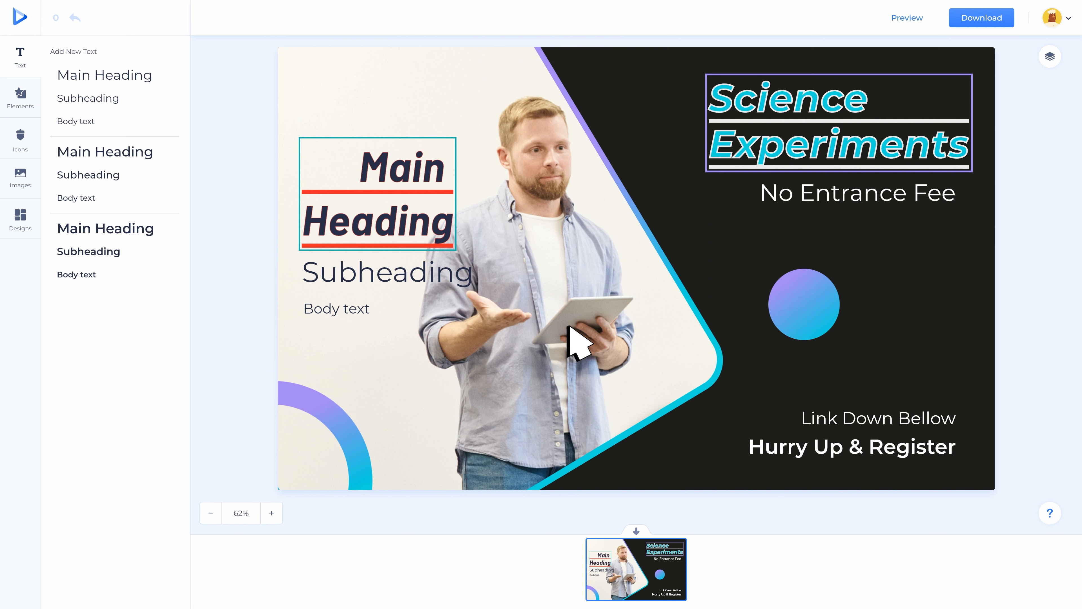
Recolour the purple end of the circle's gradient, trying bright green and custom #805CEB, and finish with magenta.
left_click(802, 294)
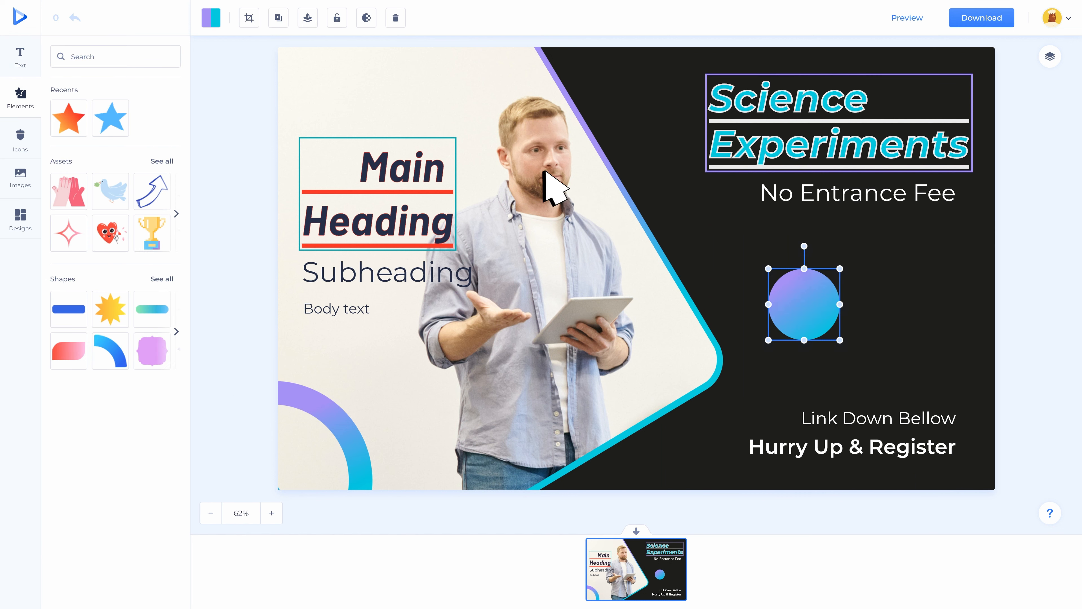
left_click(211, 18)
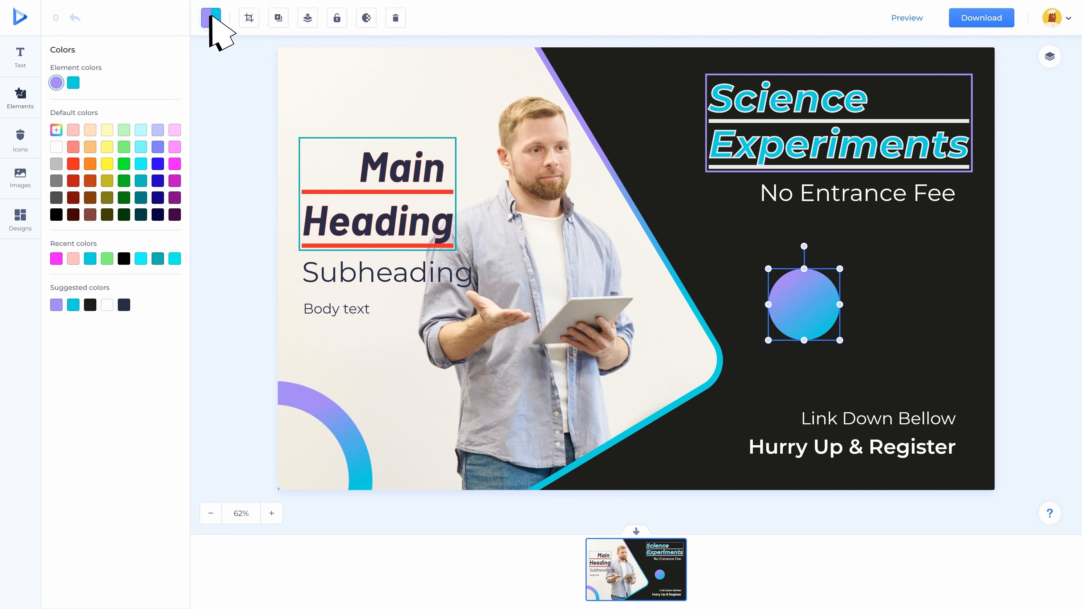
left_click(125, 165)
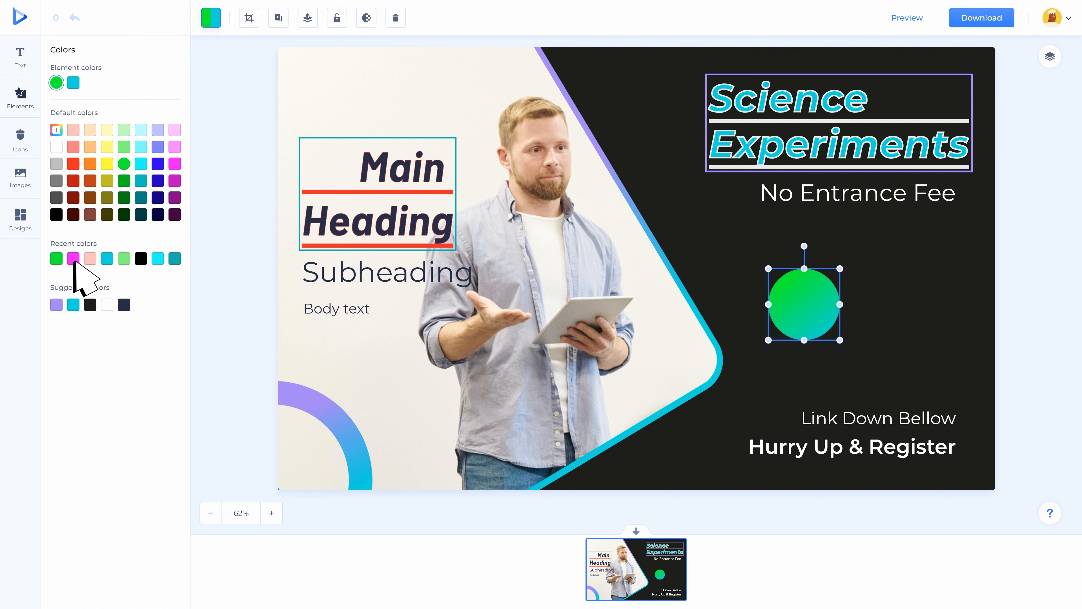
left_click(56, 304)
left_click(56, 130)
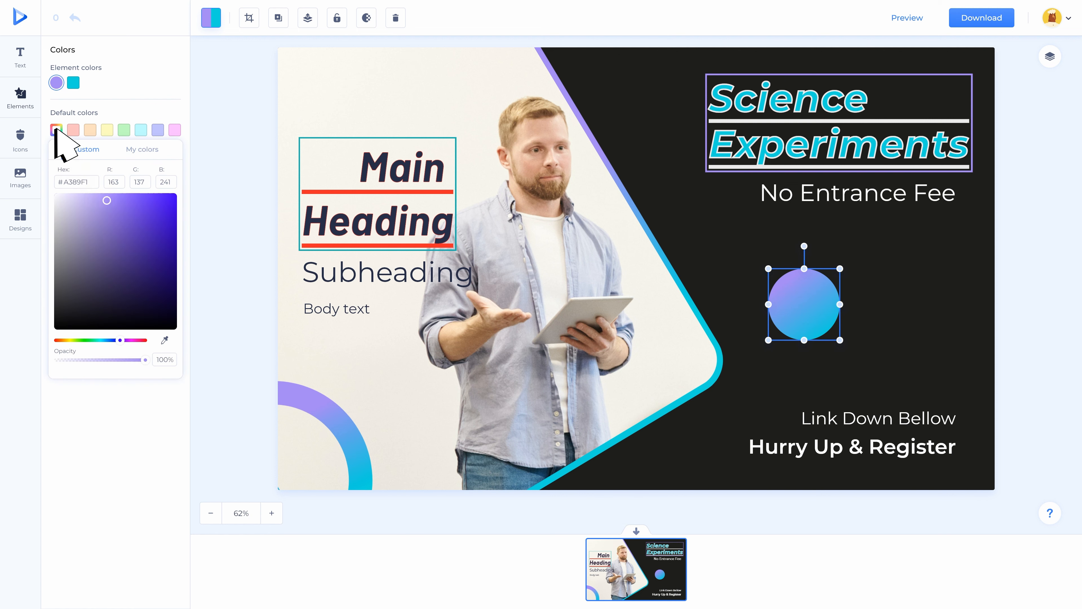
left_click_drag(107, 200, 128, 203)
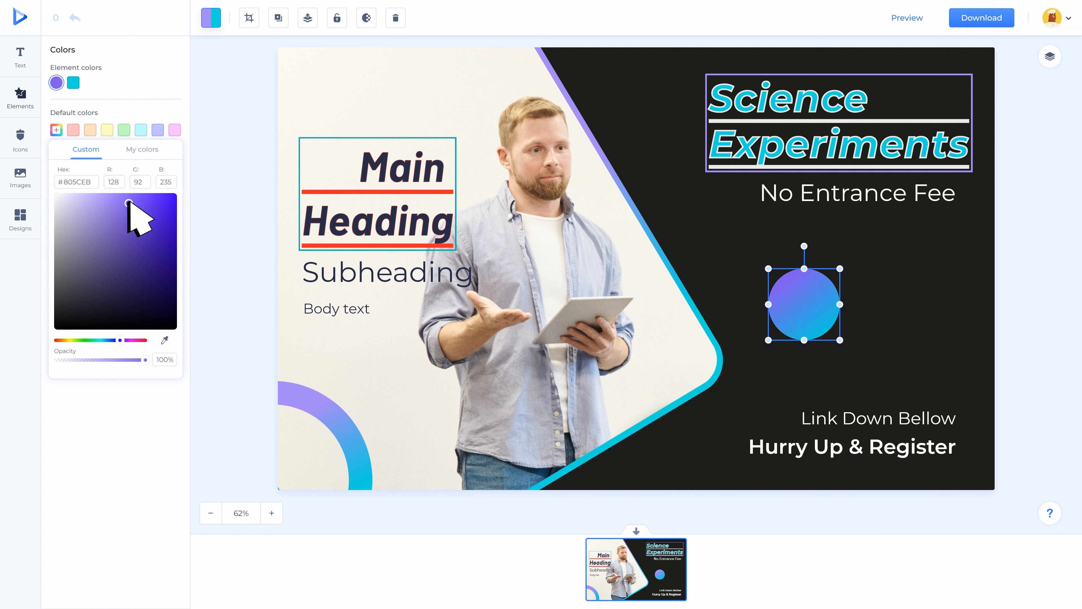
left_click(142, 149)
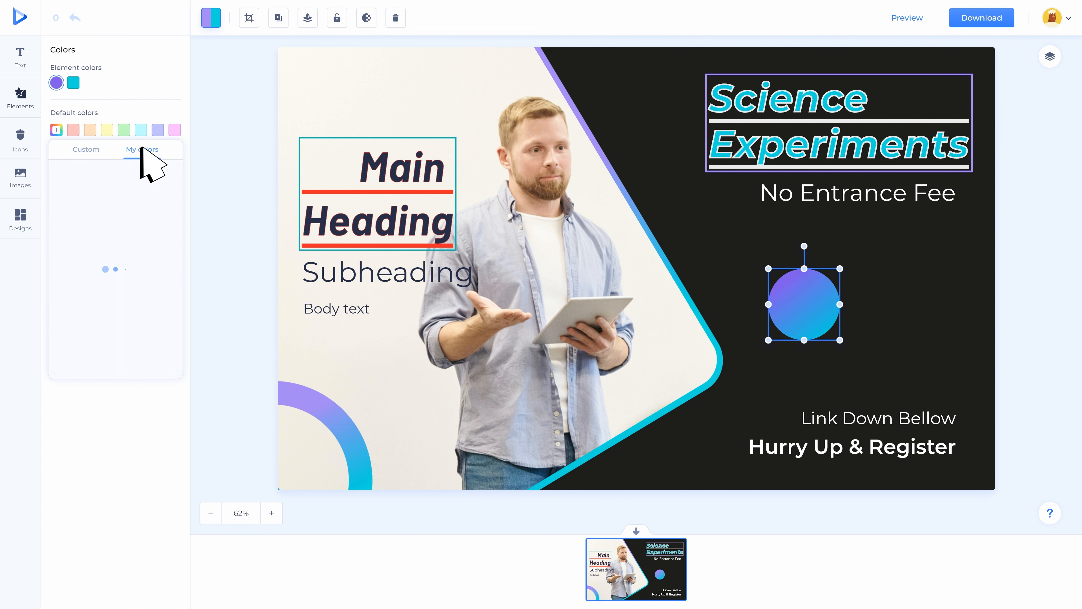
Recolour the black background shape behind the photo to very dark teal.
left_click(643, 107)
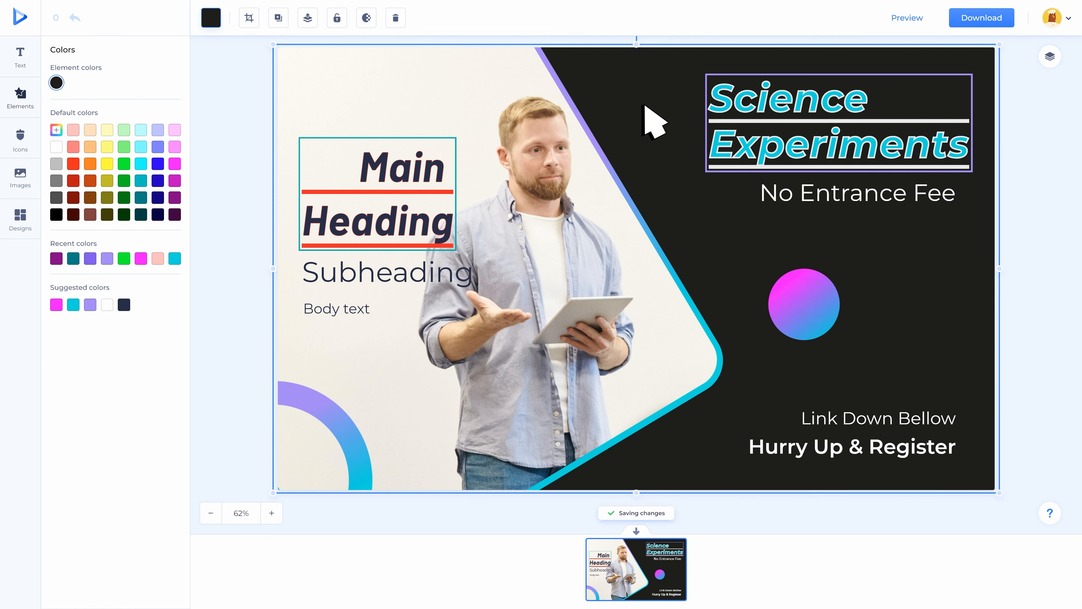
left_click(139, 214)
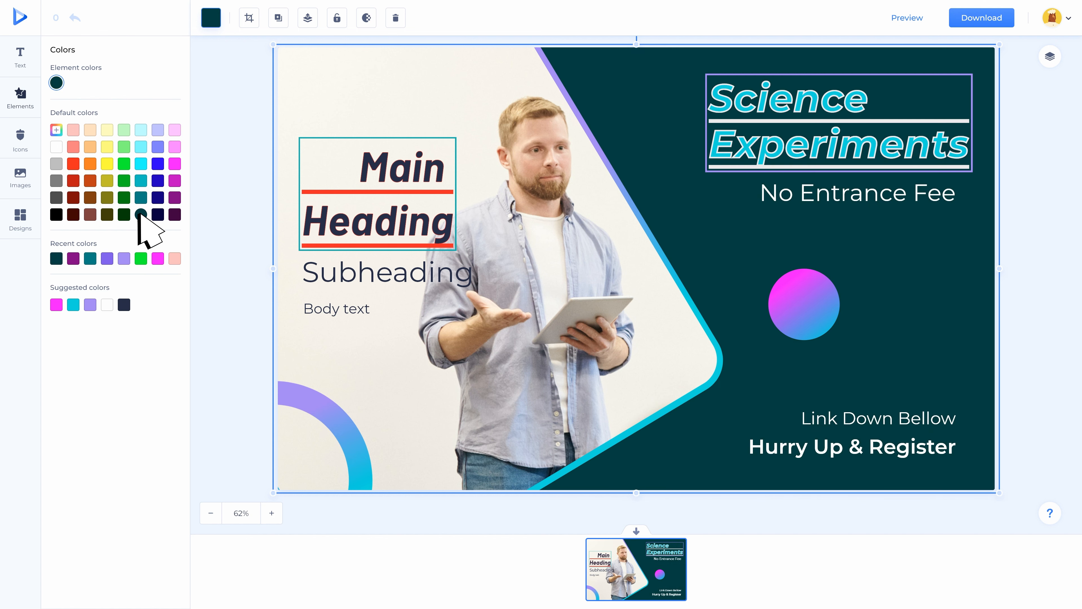
Browse the full collection of element assets and search the elements for "obje".
left_click(22, 96)
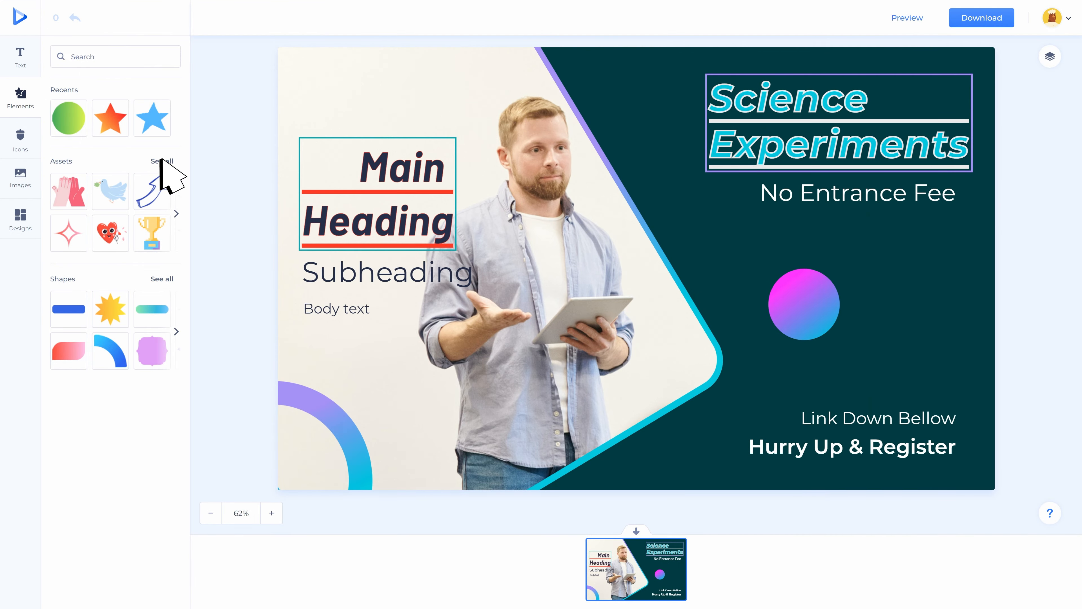
left_click(162, 161)
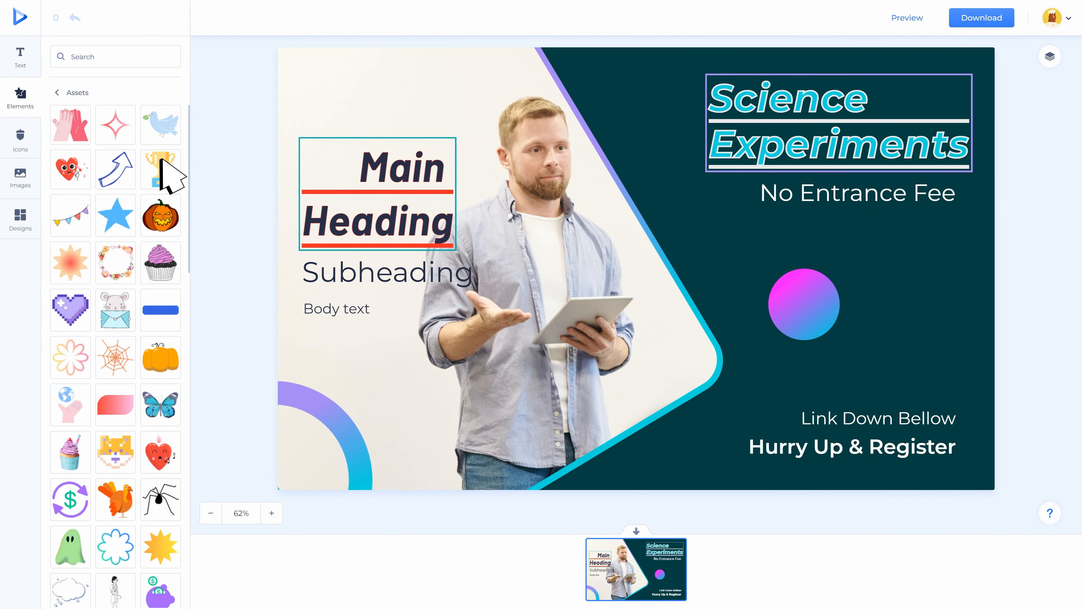
left_click(162, 53)
type("obje")
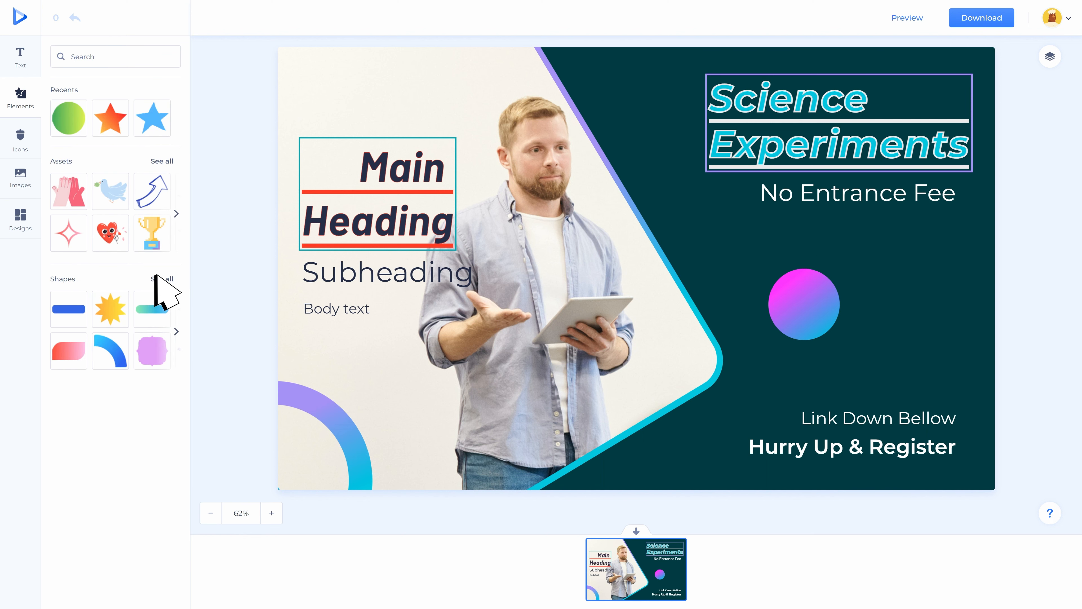
Add the orange-red gradient star from the full shapes collection and recolour its red end light green.
left_click(156, 276)
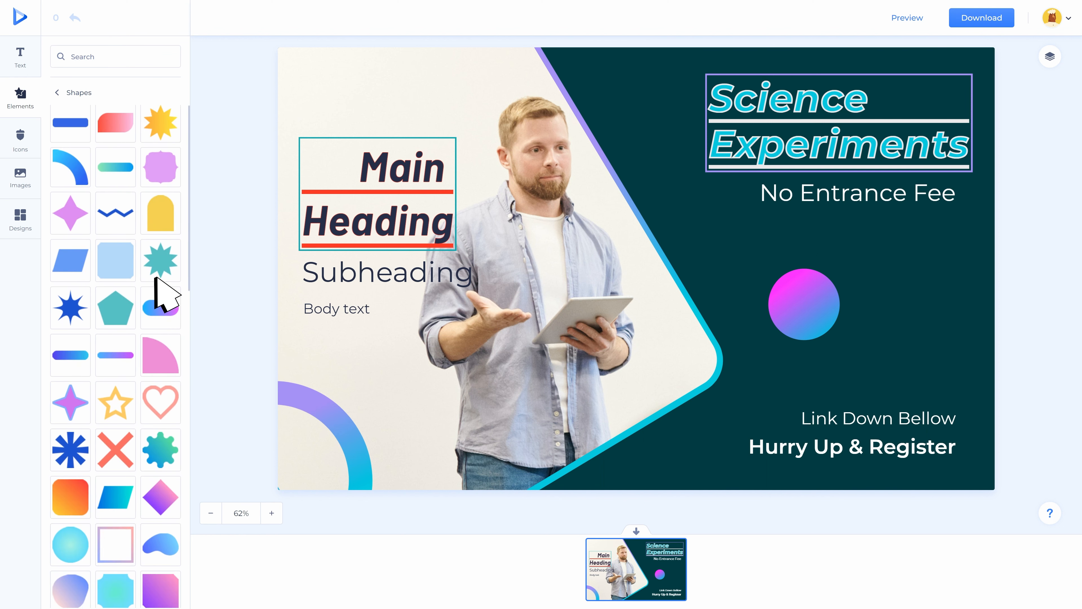
scroll(155, 277, "down", 2)
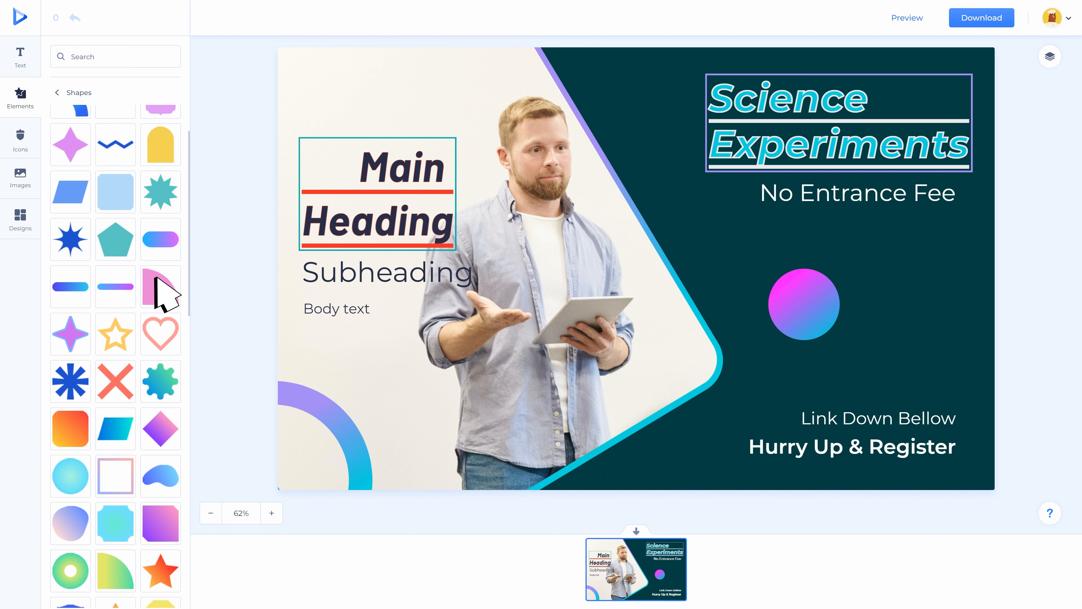
scroll(163, 295, "down", 2)
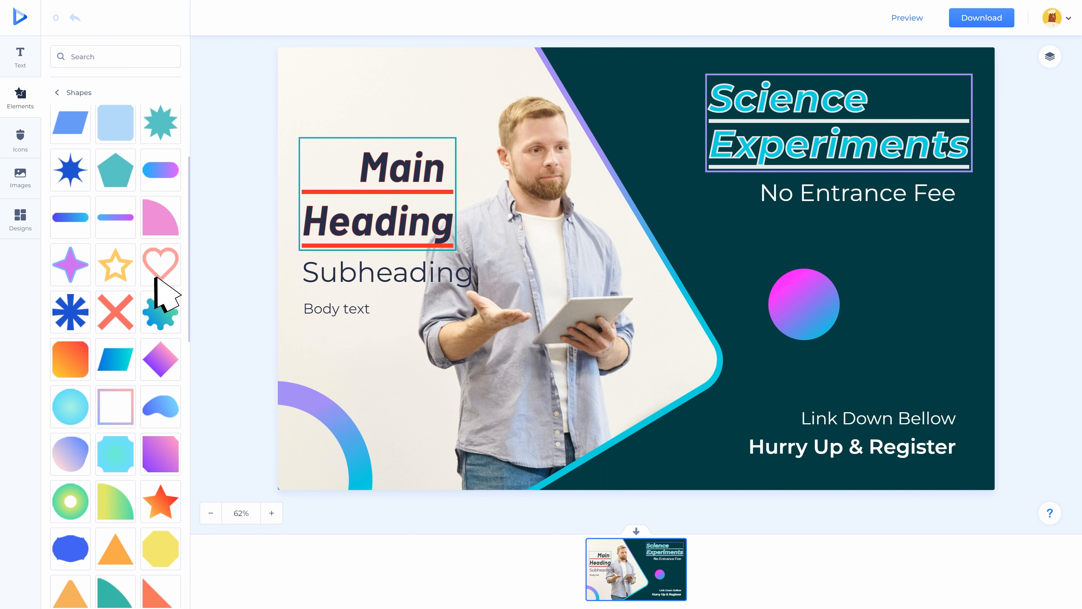
scroll(163, 294, "down", 1)
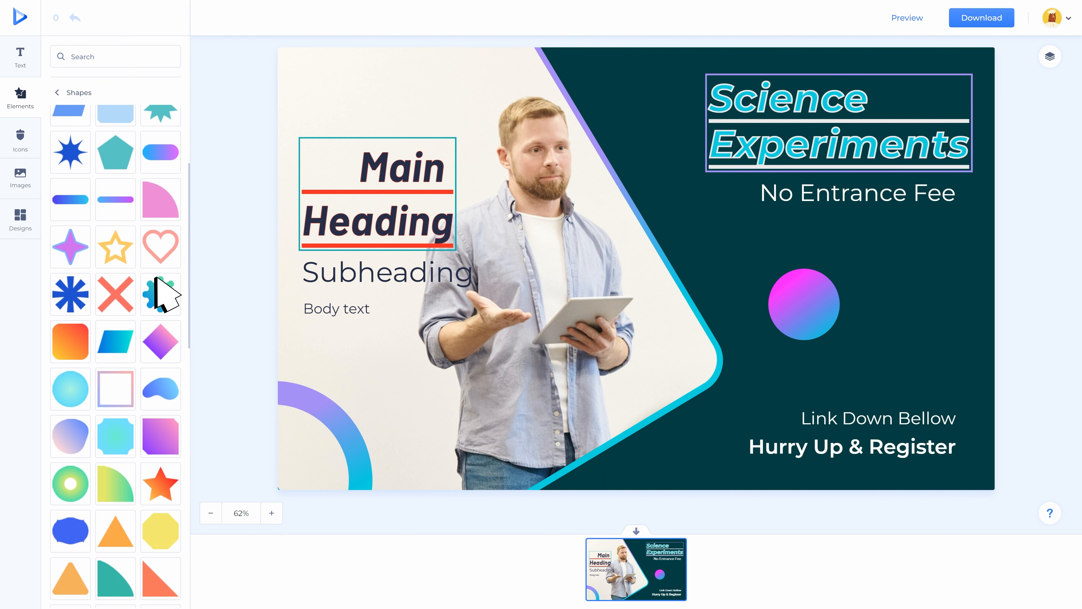
left_click(154, 197)
left_click(209, 25)
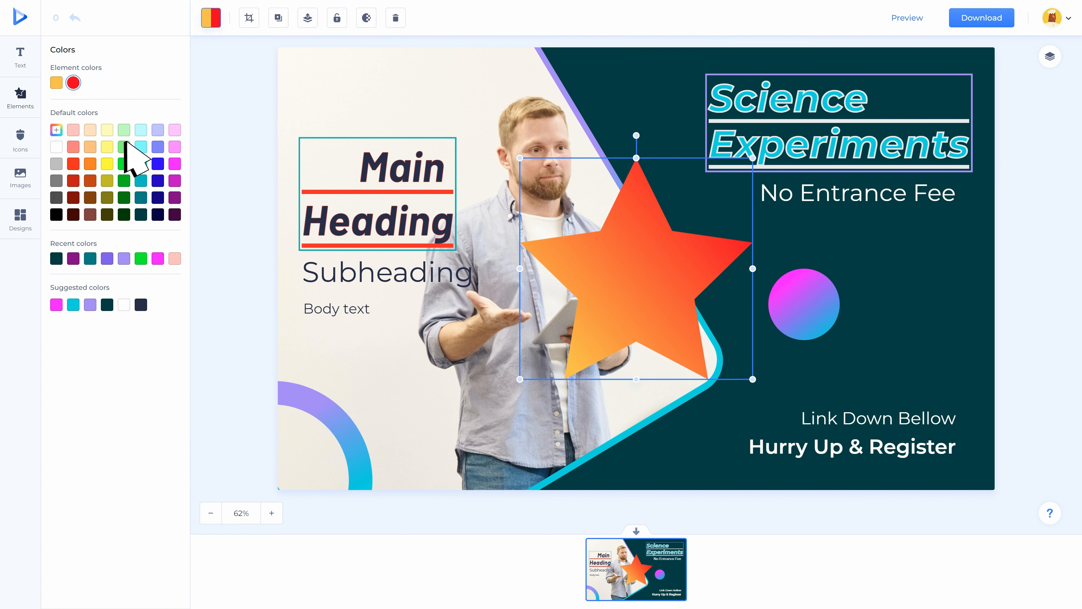
left_click(124, 145)
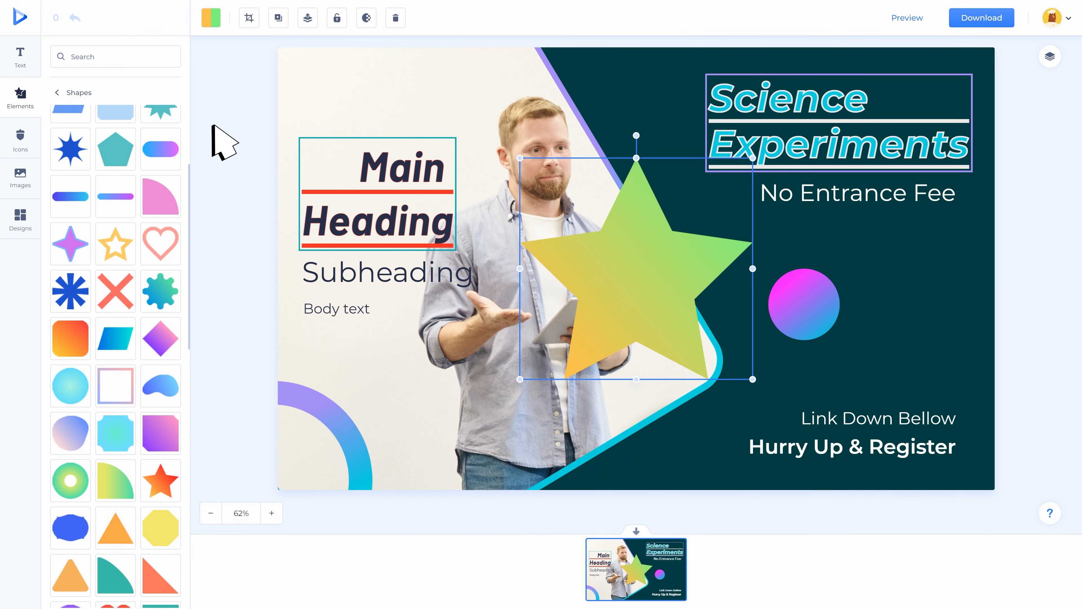
Crop the star to its upper-left portion and move it below the body text, overlapping the gradient arc.
left_click(249, 18)
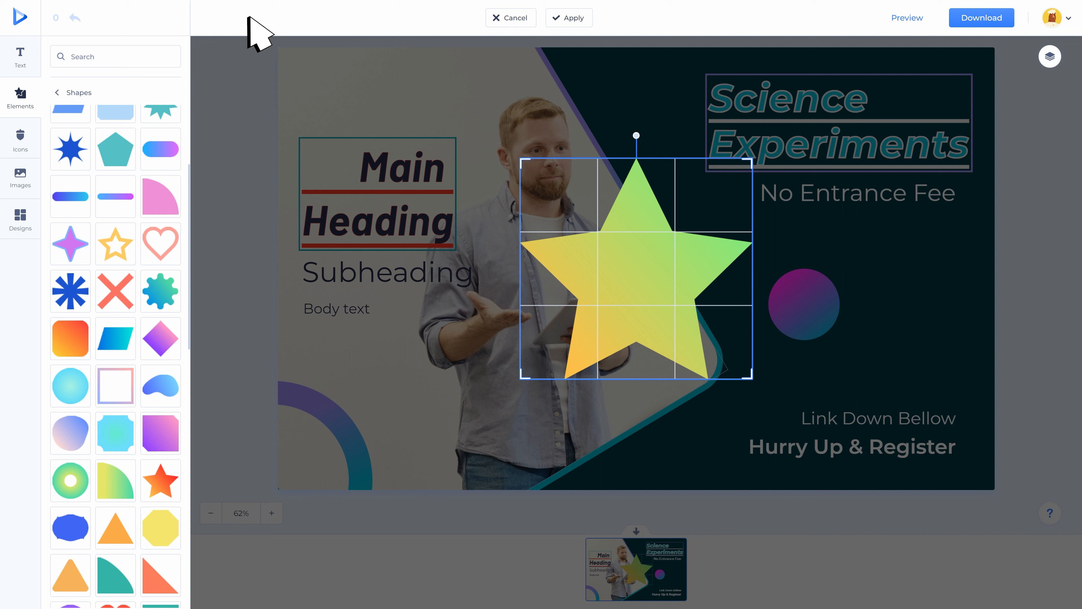
left_click_drag(747, 376, 638, 303)
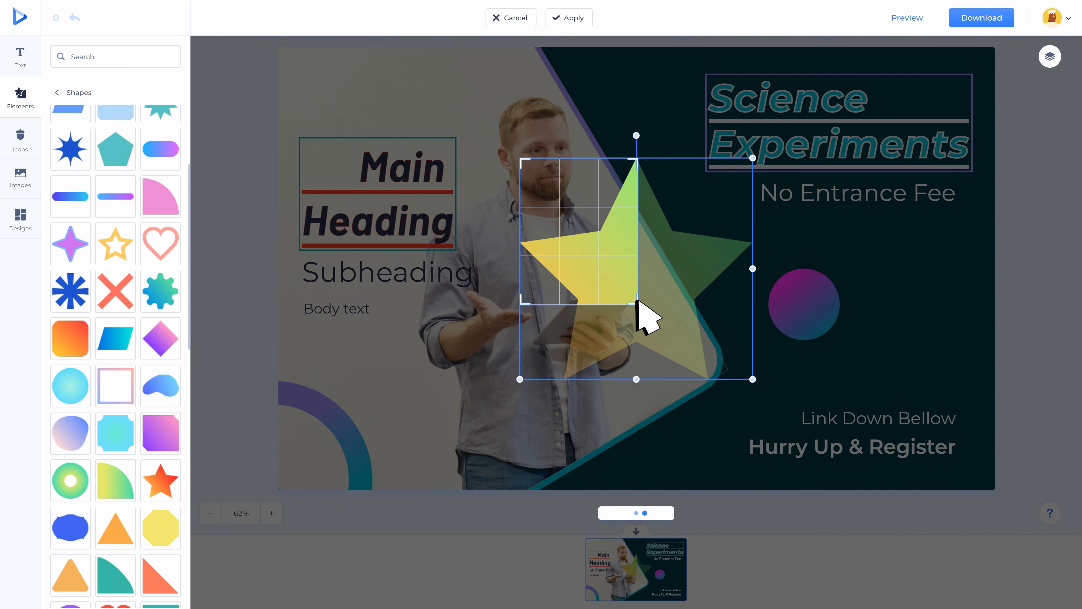
left_click(637, 300)
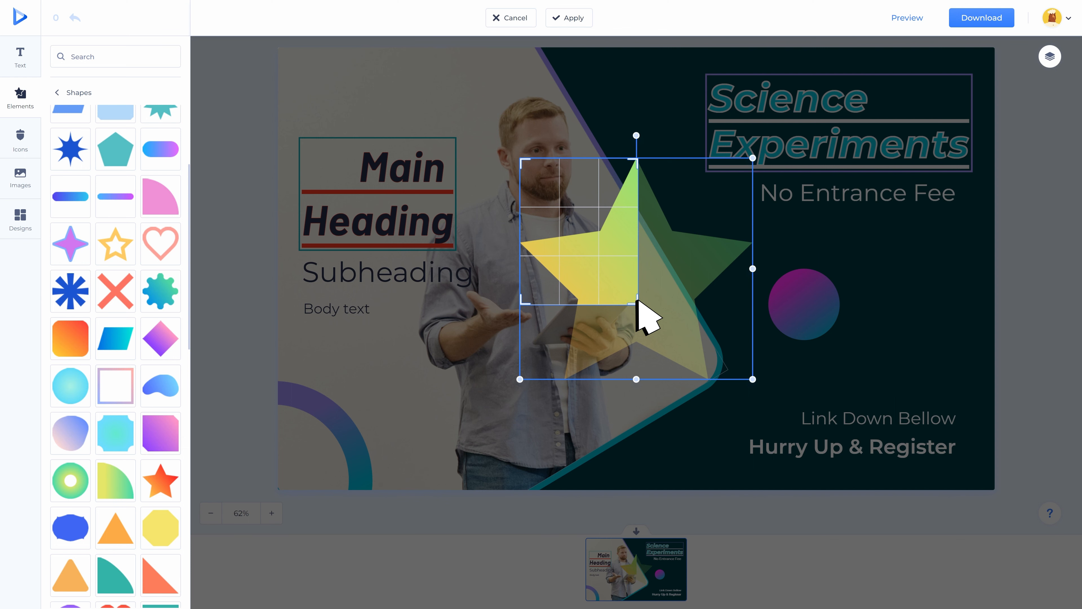
left_click_drag(609, 271, 390, 401)
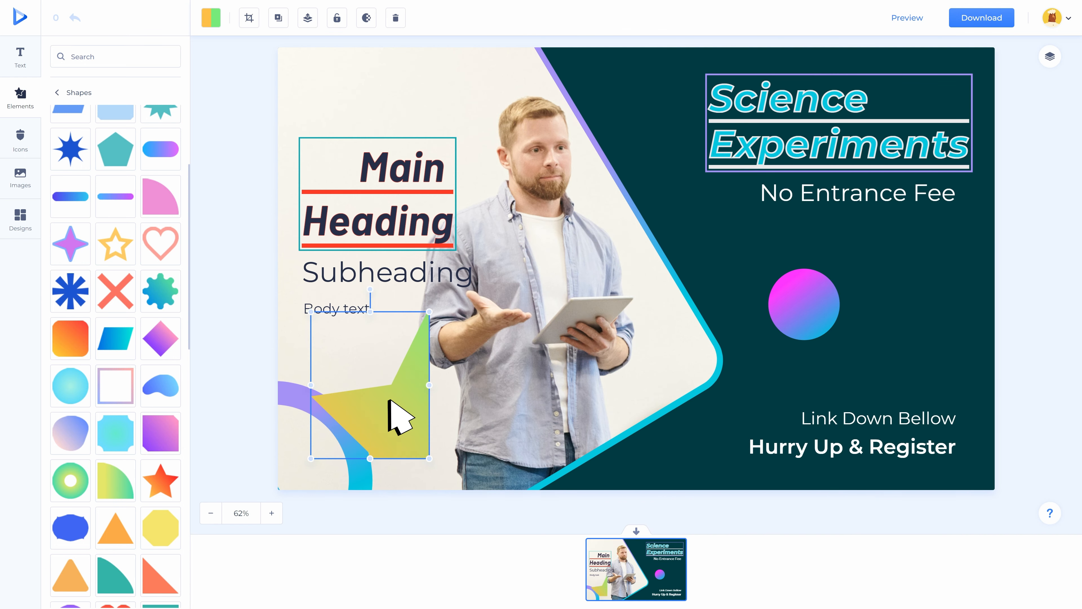
Browse the icon library, search it for "download", "Attach", "Instagram" and "Folder", and clear the search.
left_click(20, 135)
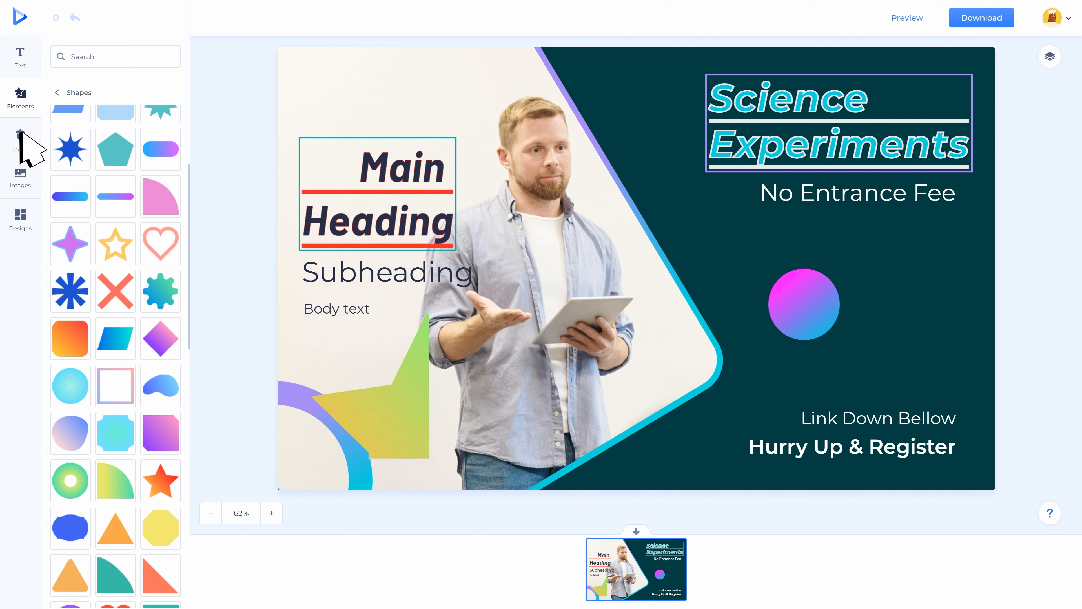
scroll(179, 115, "down", 2)
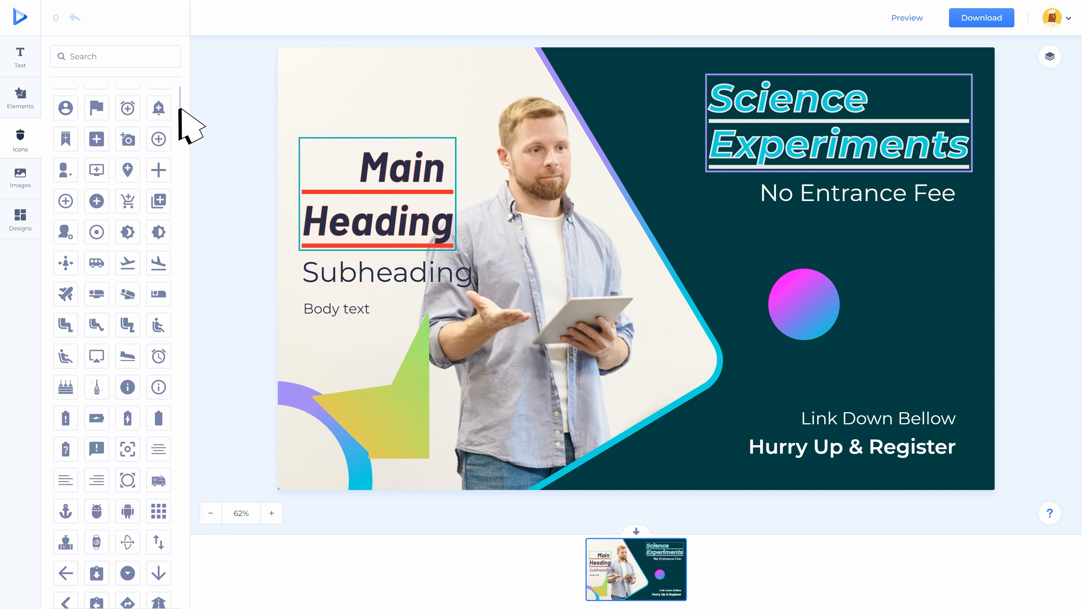
scroll(179, 115, "down", 2)
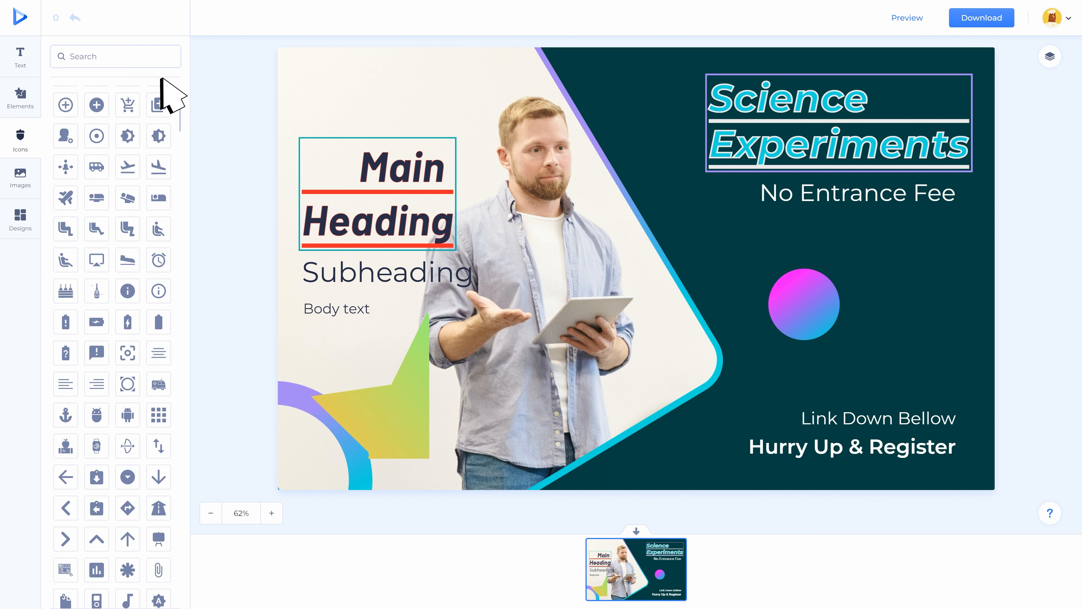
left_click(146, 55)
type("download")
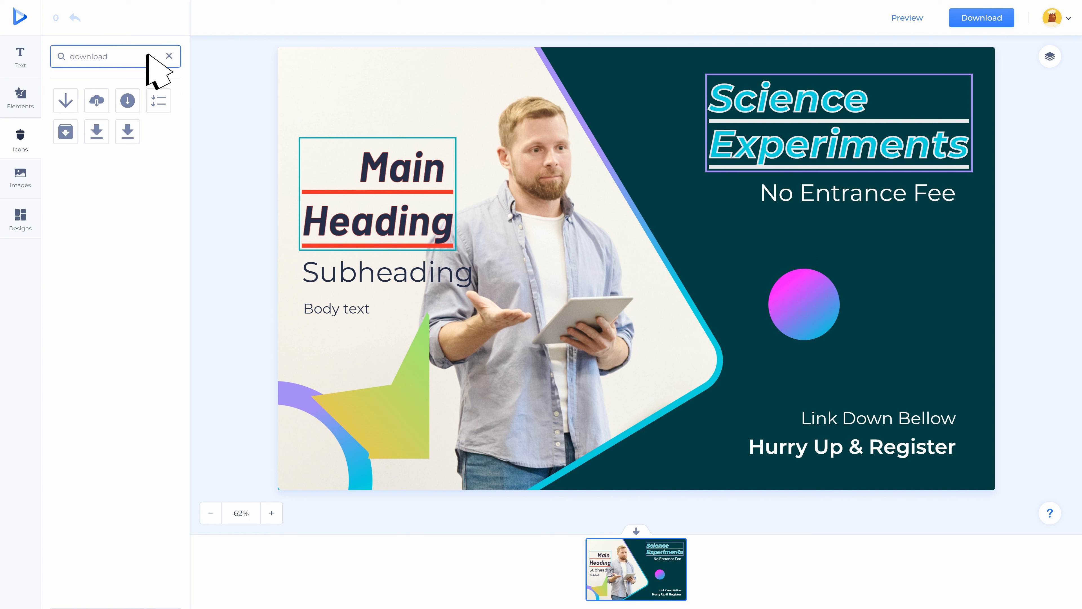
key("ctrl+a")
type("Attach")
key("ctrl+a")
type("Instagram")
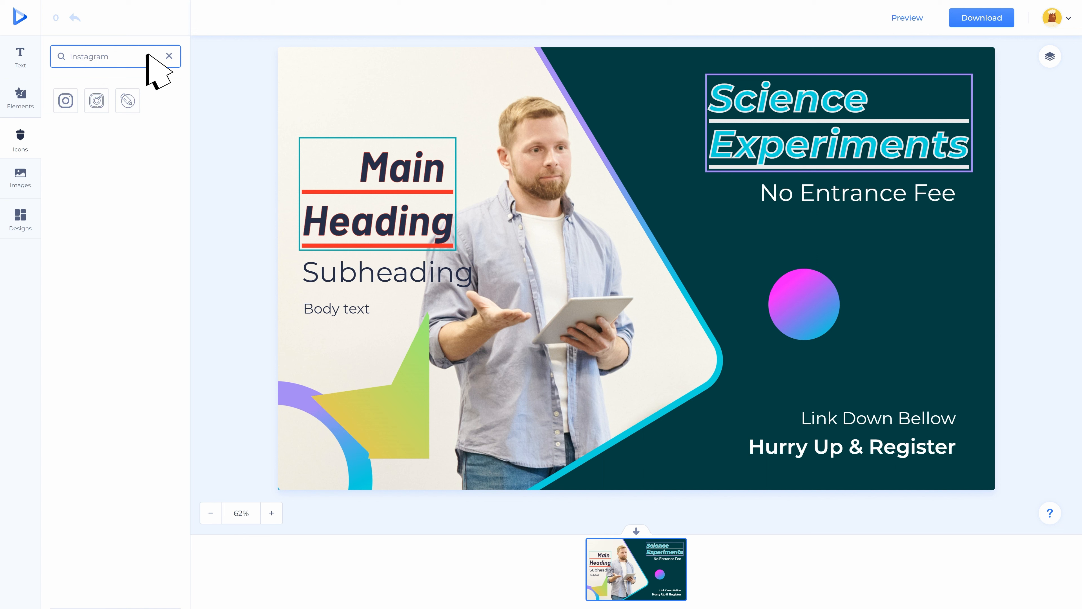
key("ctrl+a")
type("Folder")
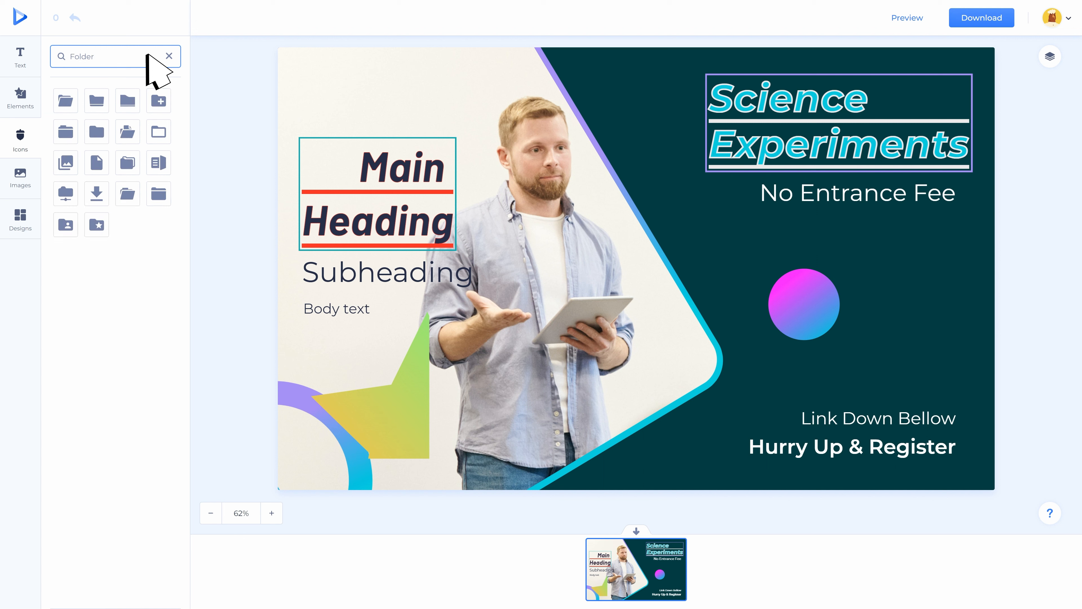
left_click(169, 56)
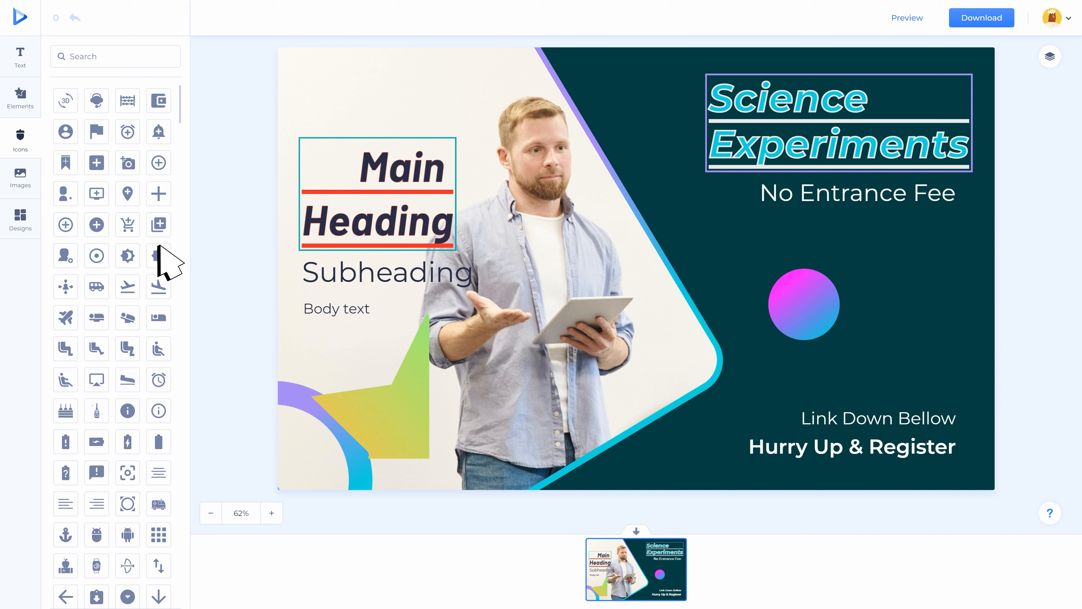
Try out the half-filled brightness icon in green on the design and delete it.
left_click(159, 256)
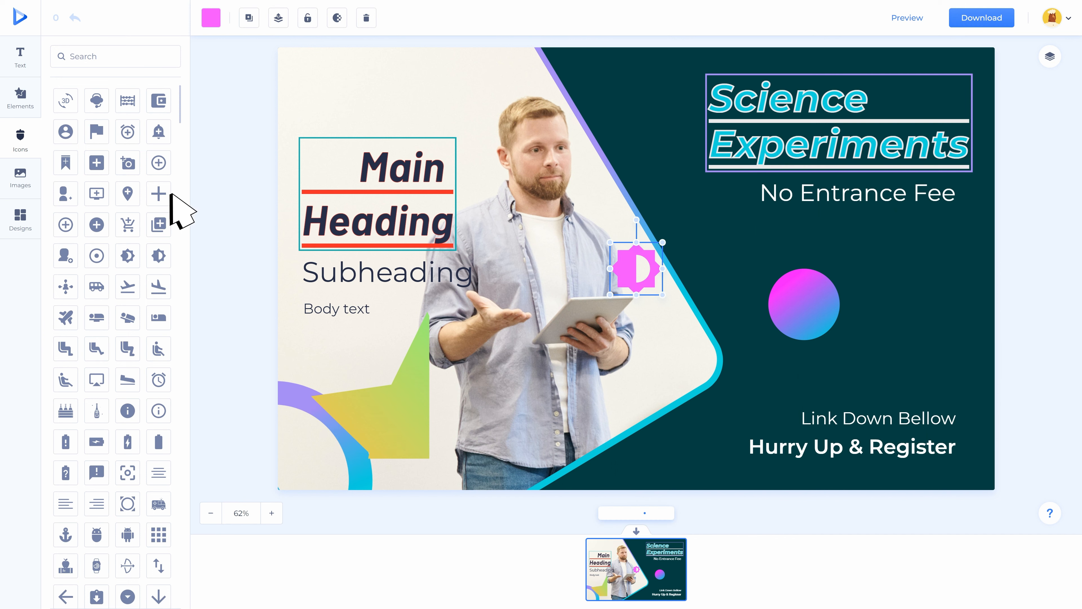
left_click(209, 20)
left_click(124, 179)
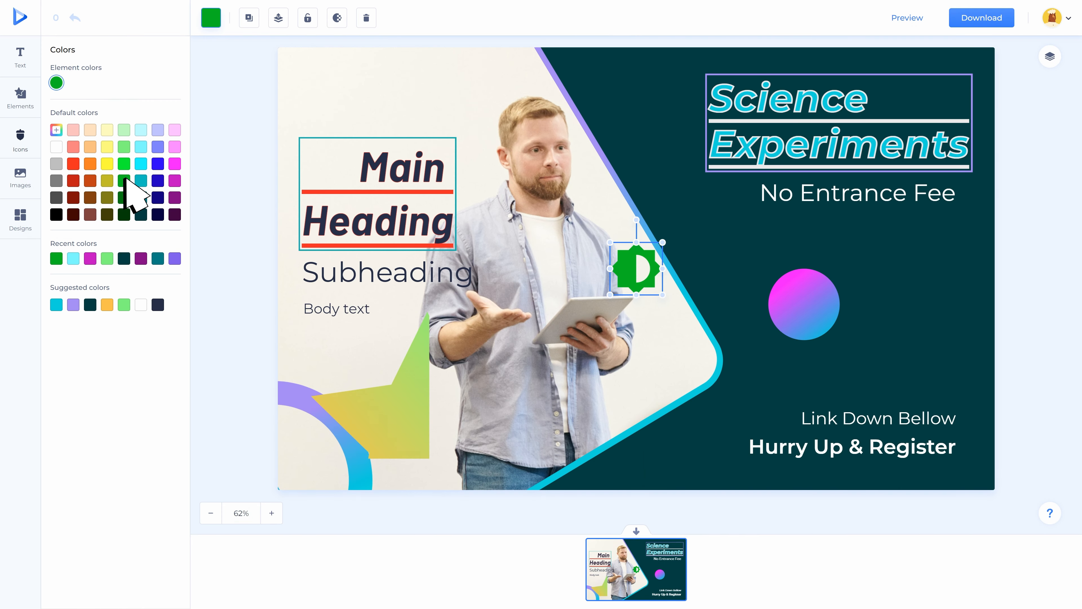
left_click(366, 18)
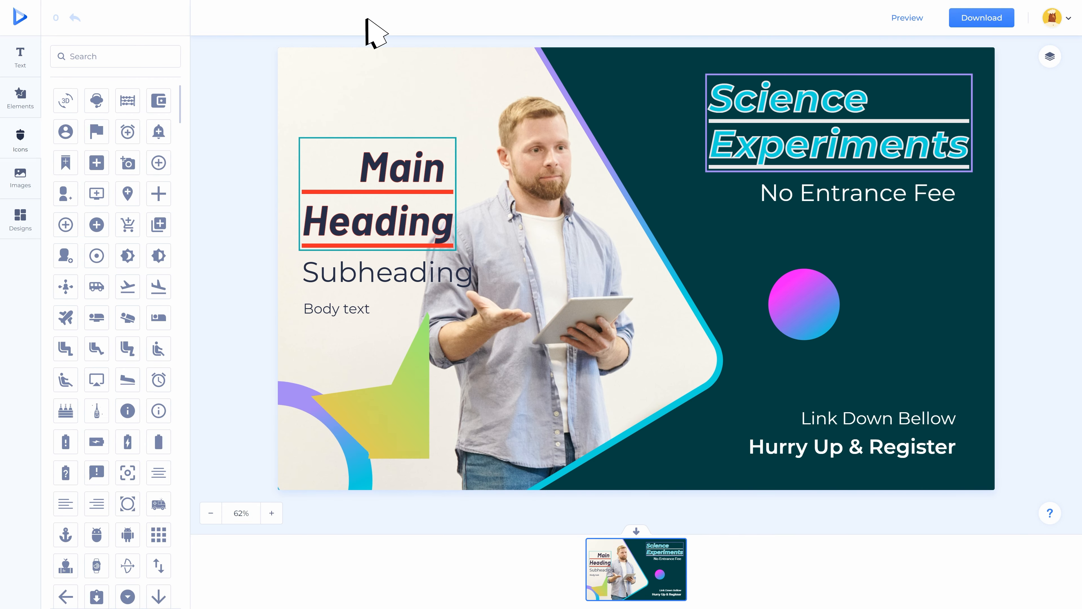
Examine the uploaded Images folder and the exported logos and graphics in My Files, and check the option to upload from the computer.
left_click(20, 177)
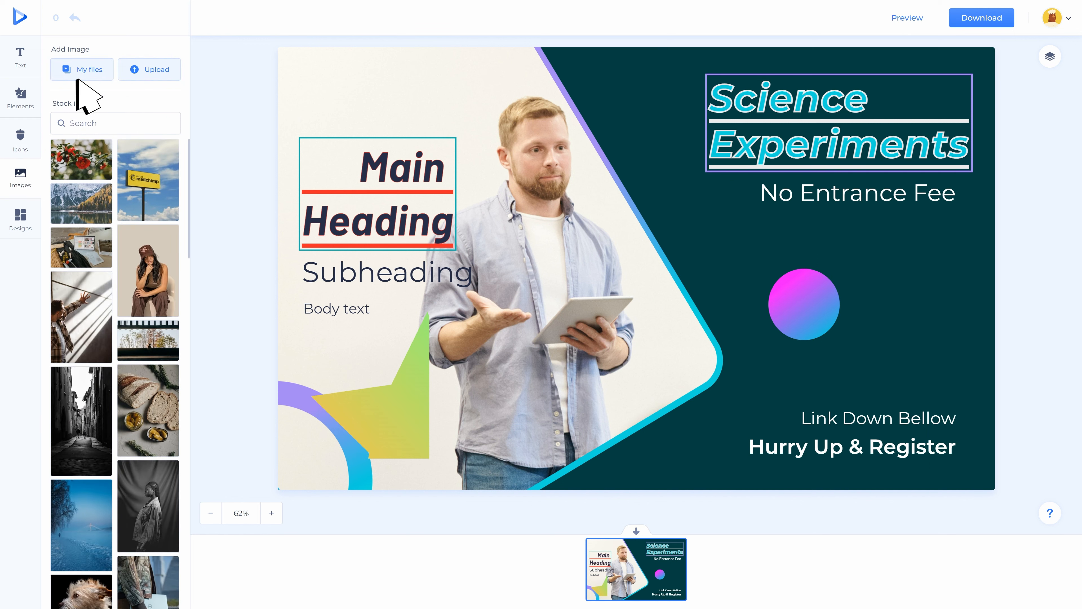
left_click(85, 68)
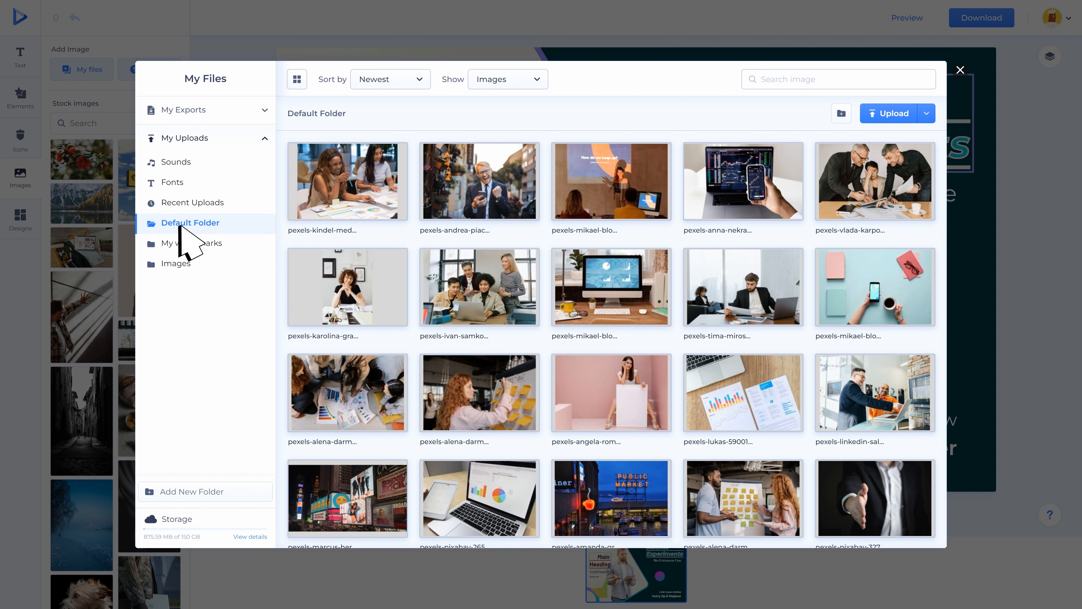
left_click(202, 263)
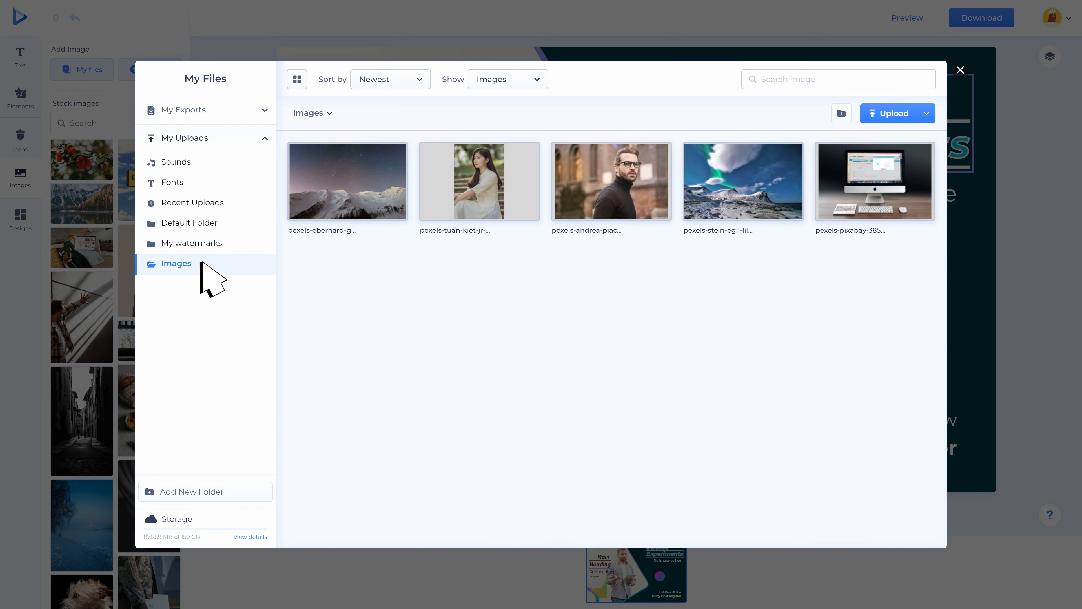
left_click(235, 108)
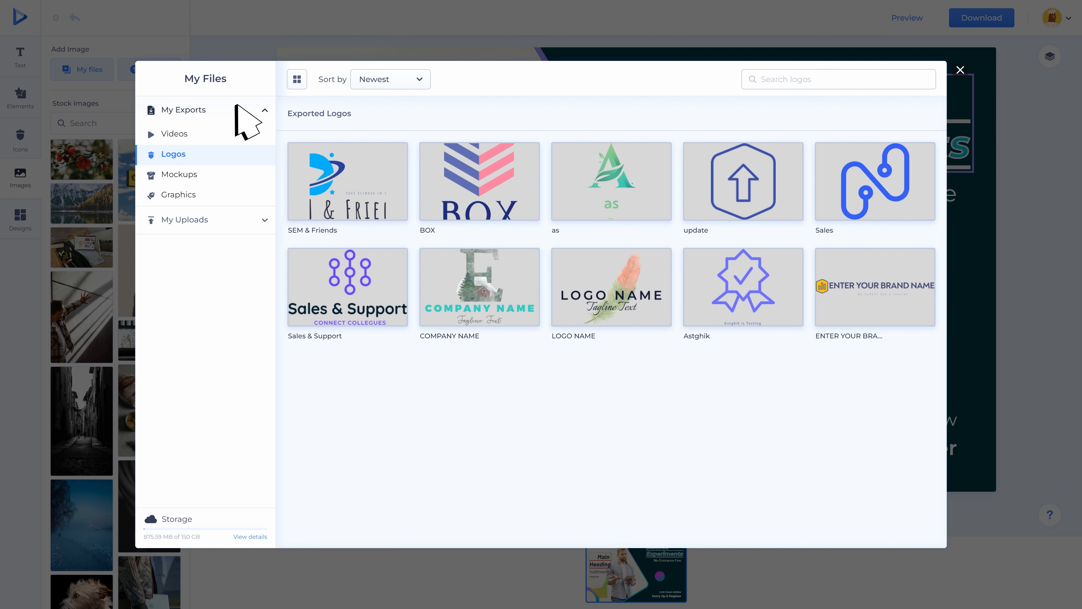
left_click(202, 194)
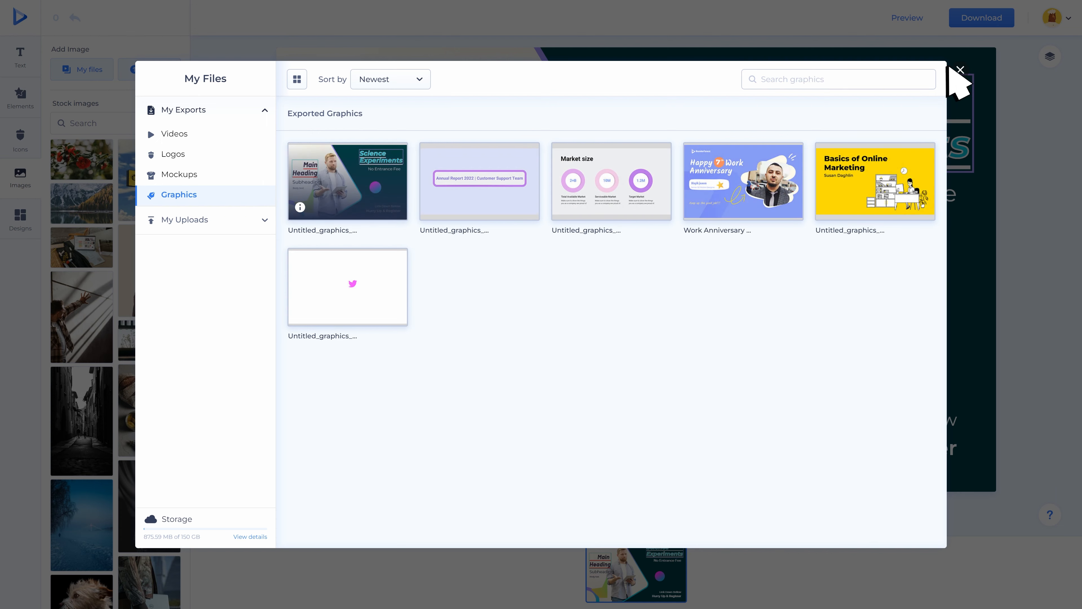
left_click(960, 69)
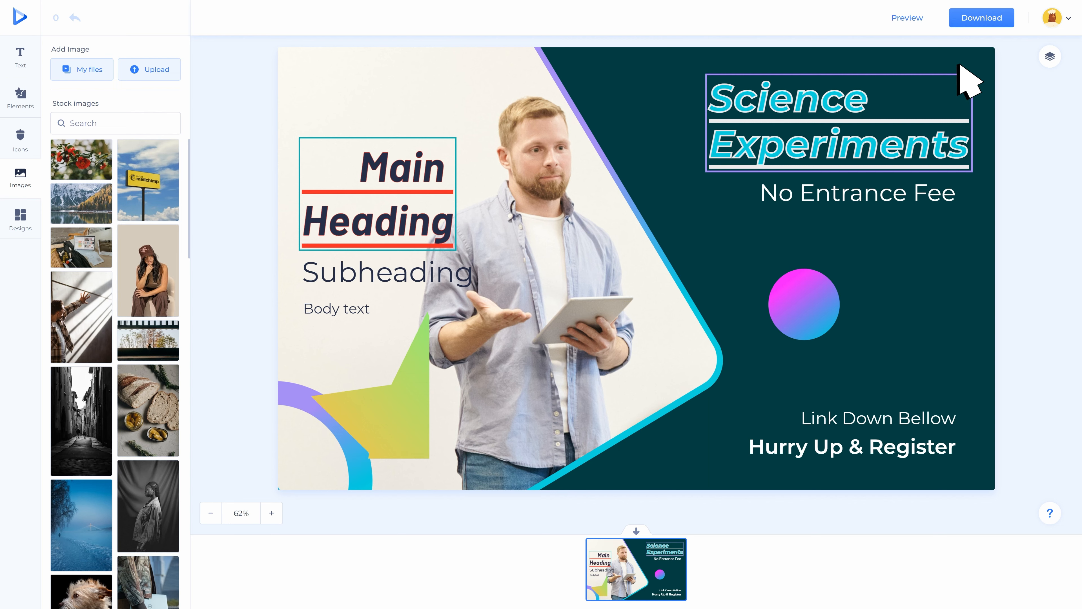
left_click(153, 68)
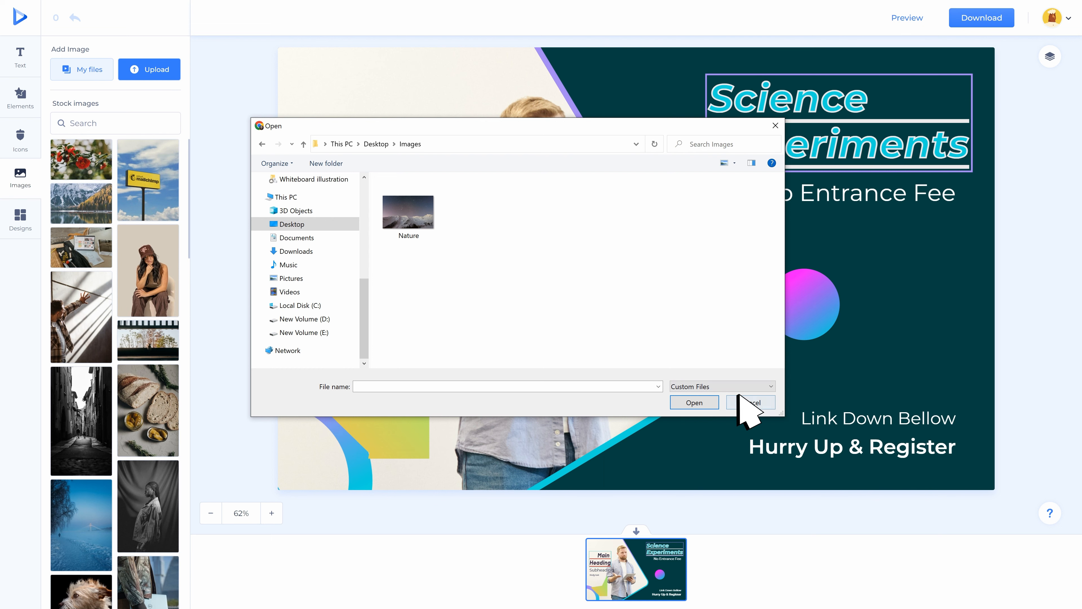
left_click(750, 402)
Browse the stock images and search them for "meeting".
scroll(184, 152, "down", 3)
scroll(187, 164, "down", 10)
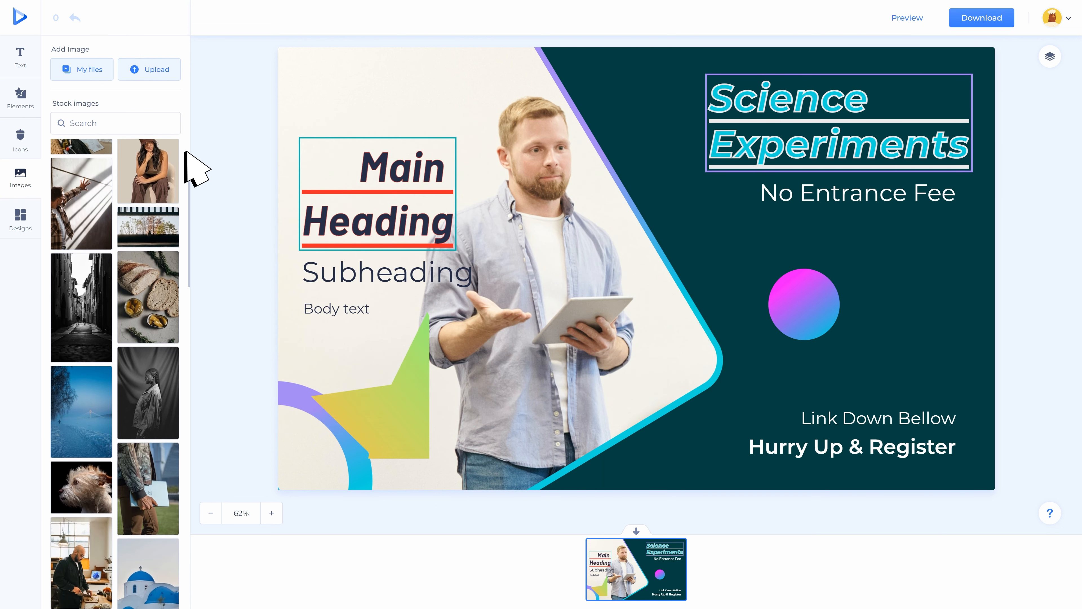
left_click(155, 123)
type("meeting")
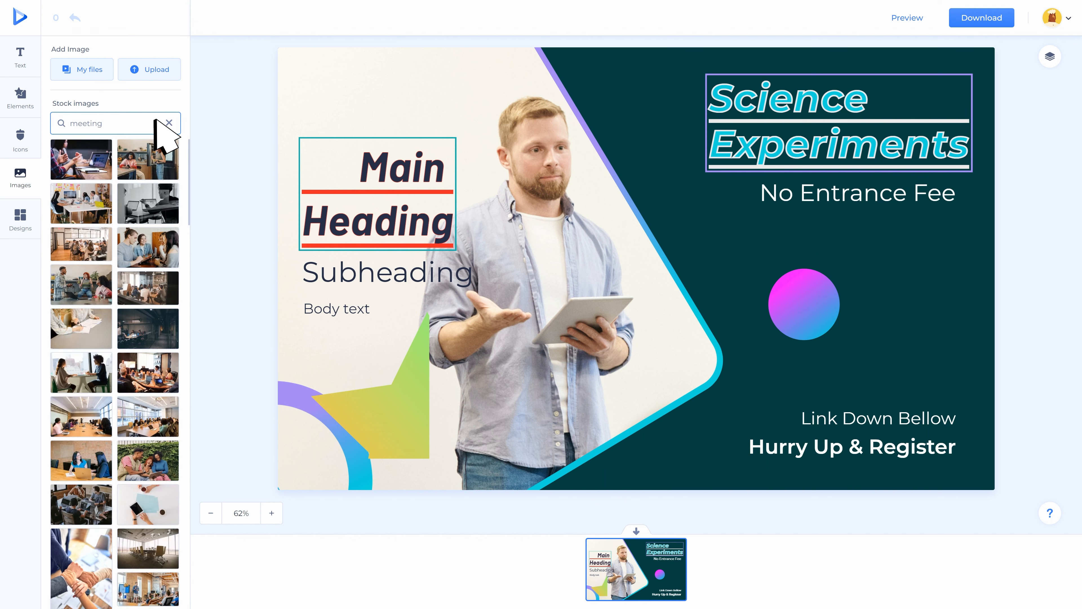